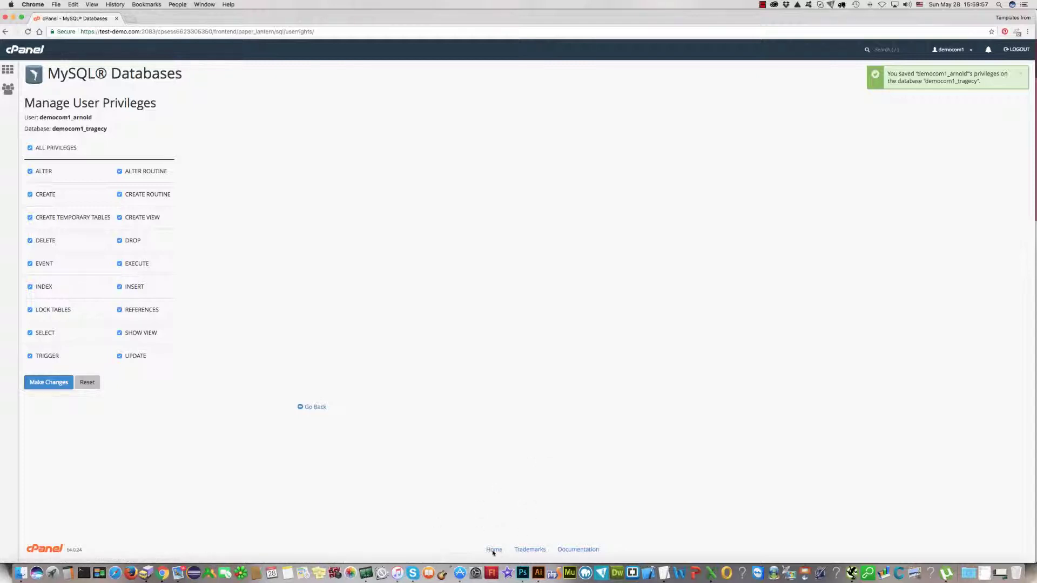
# Open the cPanel home link from the footer in a new tab and switch to that tab.
pyautogui.rightClick(493, 551)
pyautogui.click(434, 481)
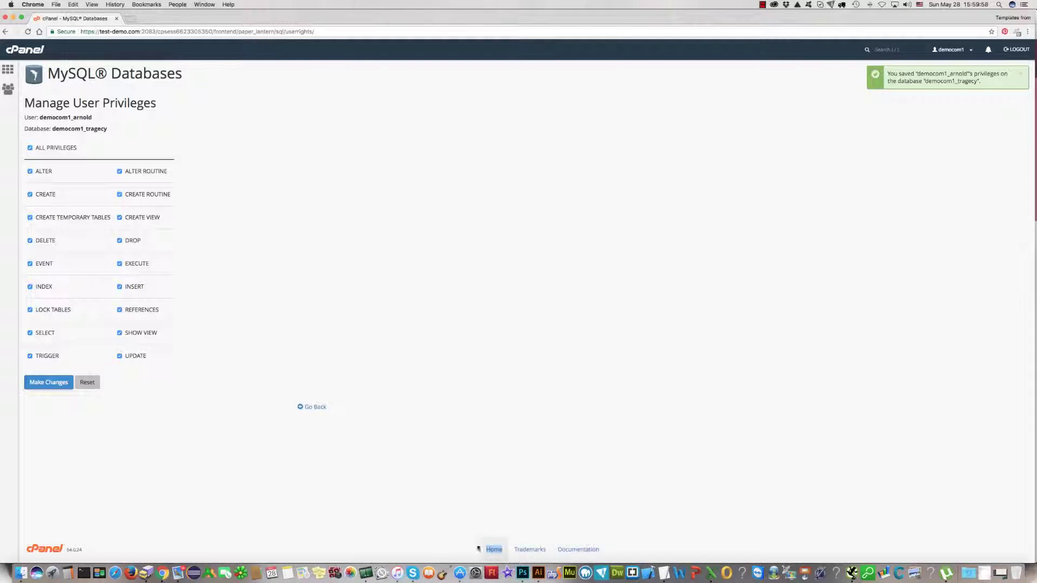
pyautogui.rightClick(490, 551)
pyautogui.click(474, 525)
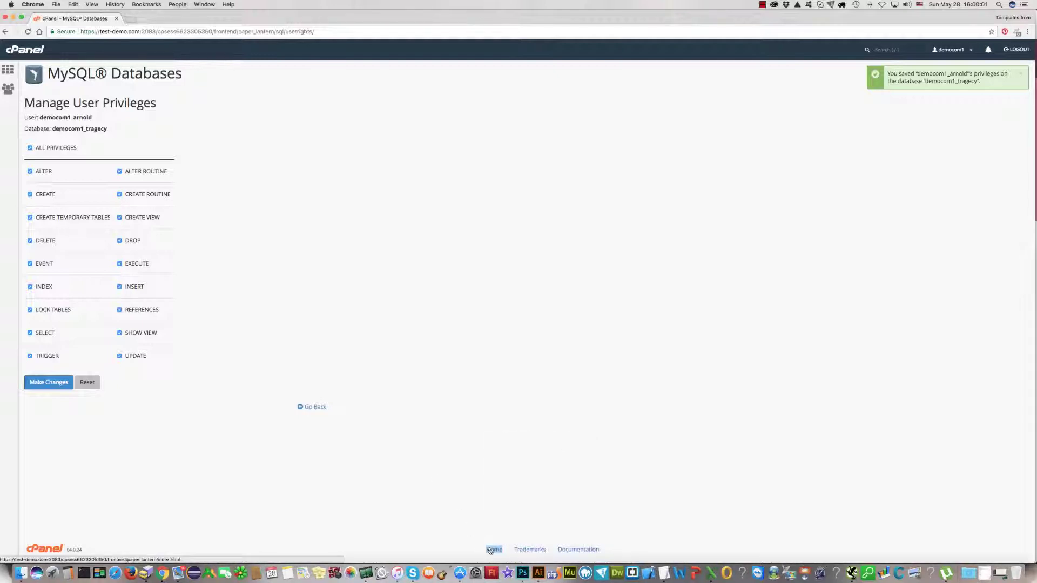
pyautogui.click(494, 522)
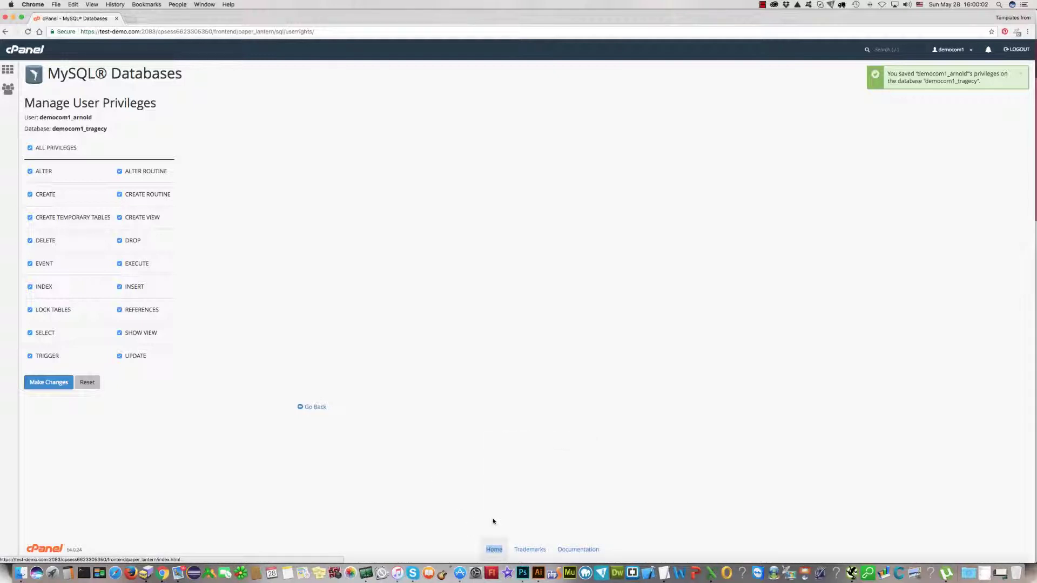
pyautogui.keyDown('super'); pyautogui.click(493, 550); pyautogui.keyUp('super')
pyautogui.click(153, 19)
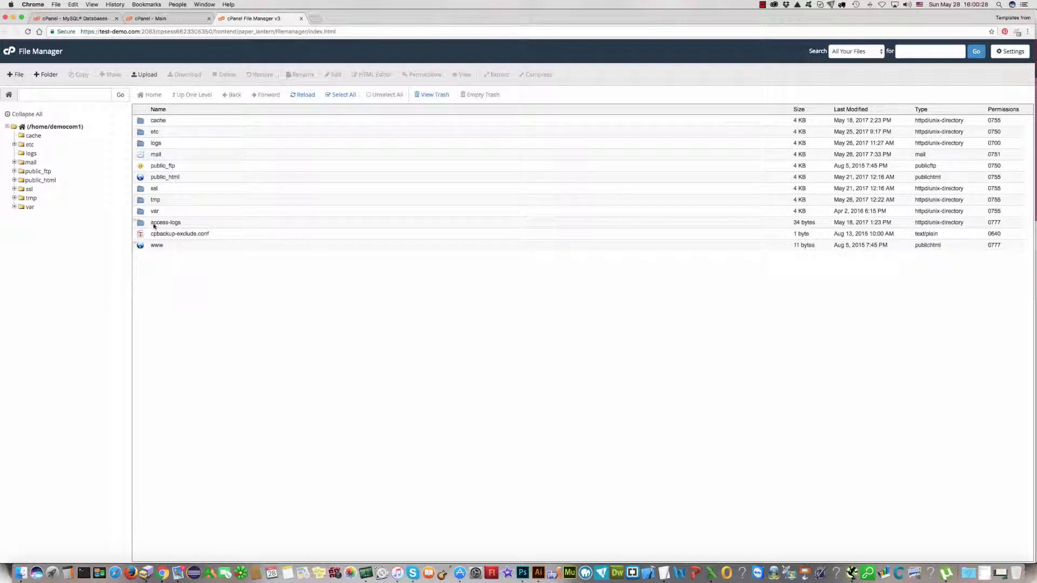
# Navigate File Manager into public_html/wordpress to list its site folders.
pyautogui.doubleClick(140, 178)
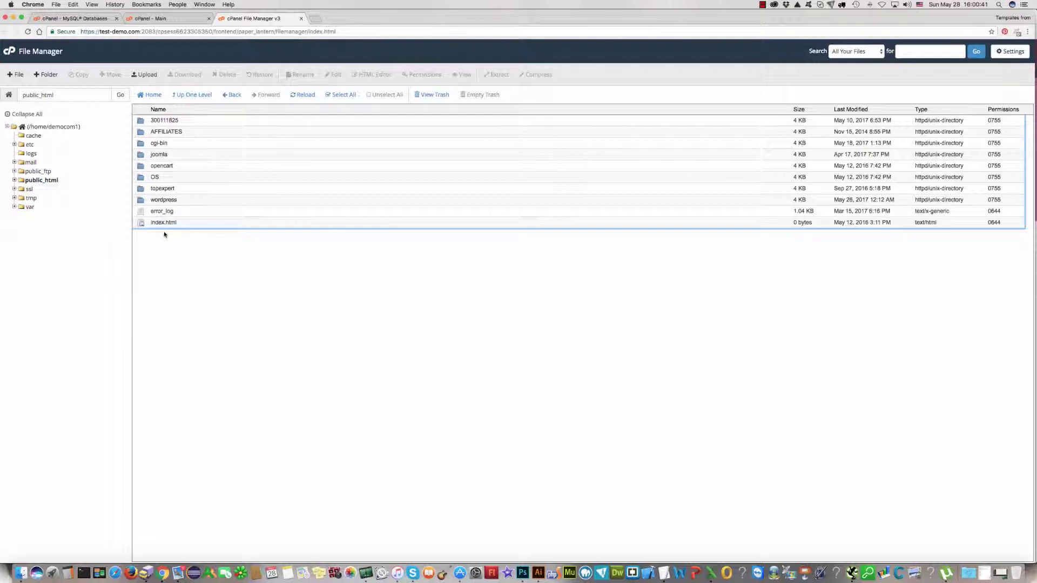
pyautogui.doubleClick(141, 202)
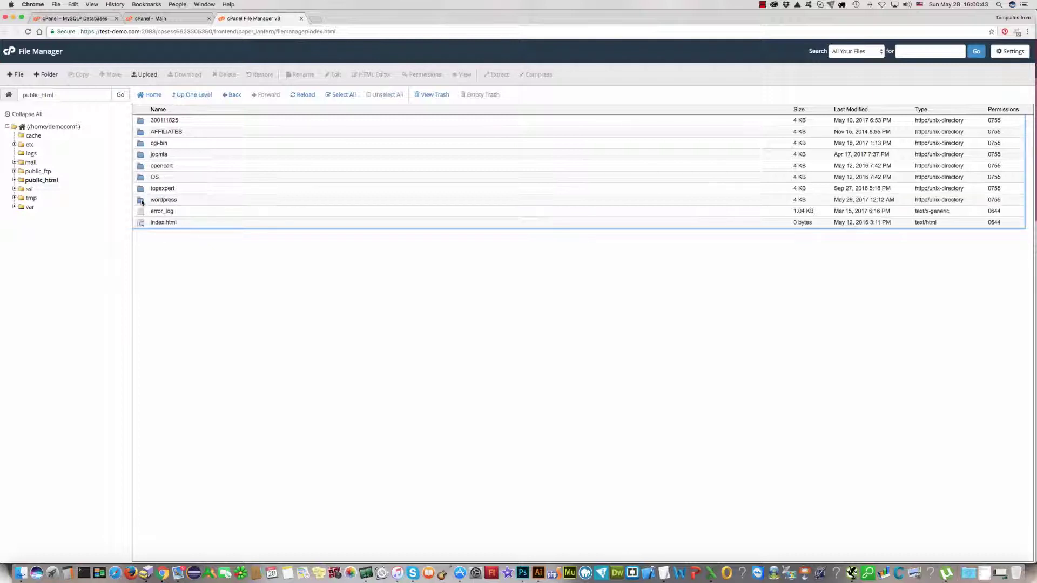
pyautogui.rightClick(186, 320)
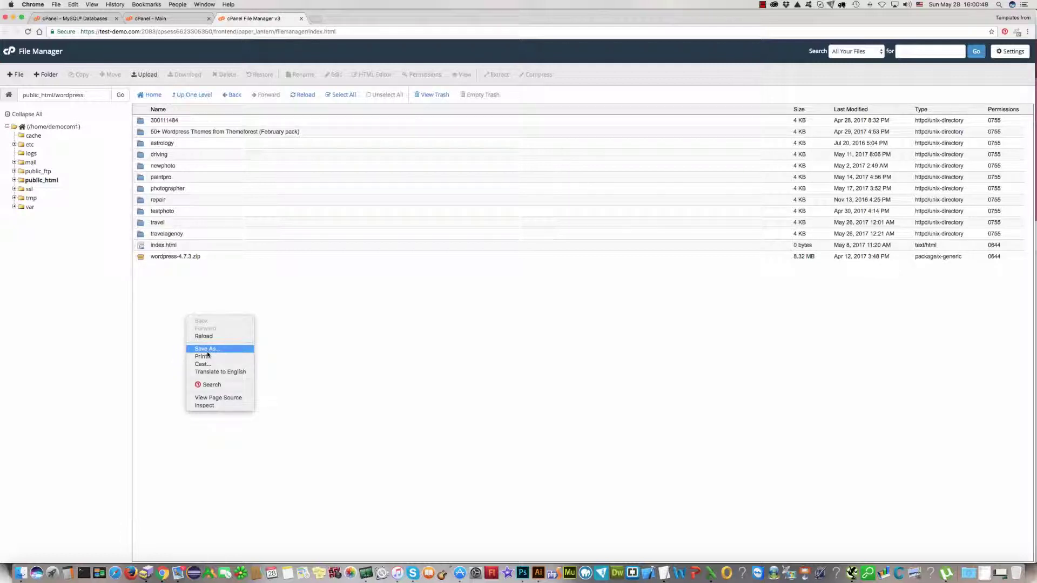
# Create a new folder named 'tragency' in public_html/wordpress.
pyautogui.click(163, 301)
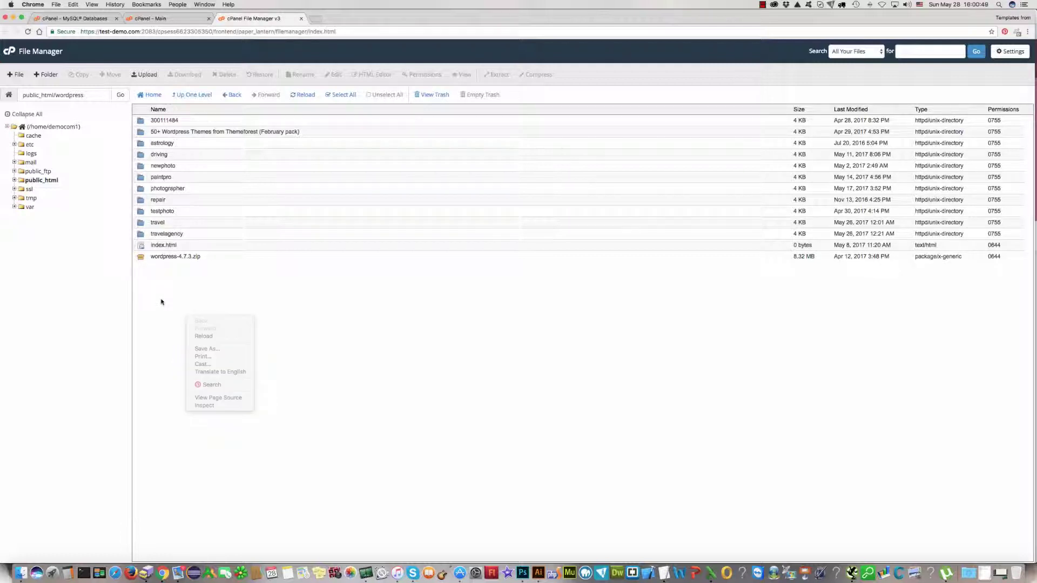
pyautogui.click(44, 75)
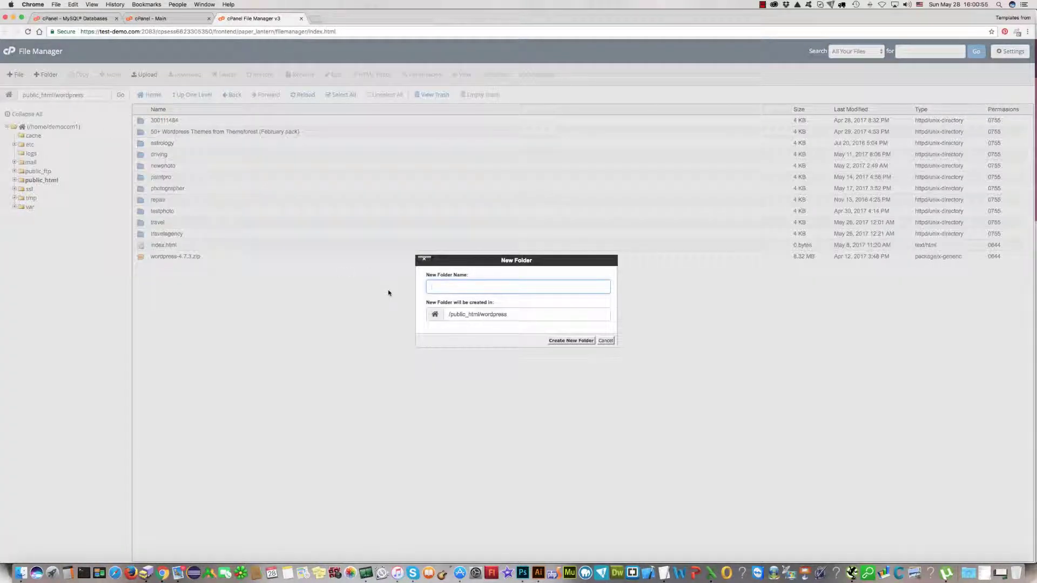
pyautogui.write('tragency')
pyautogui.click(560, 341)
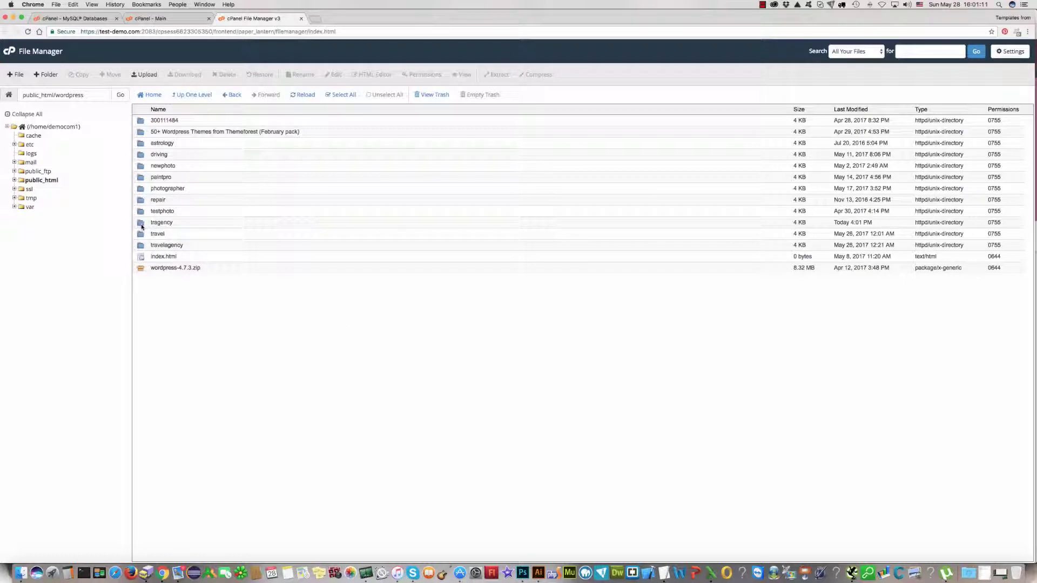
# Upload the travelagency archive zip from the Travel Agency WordPress folder into tragency.
pyautogui.doubleClick(142, 225)
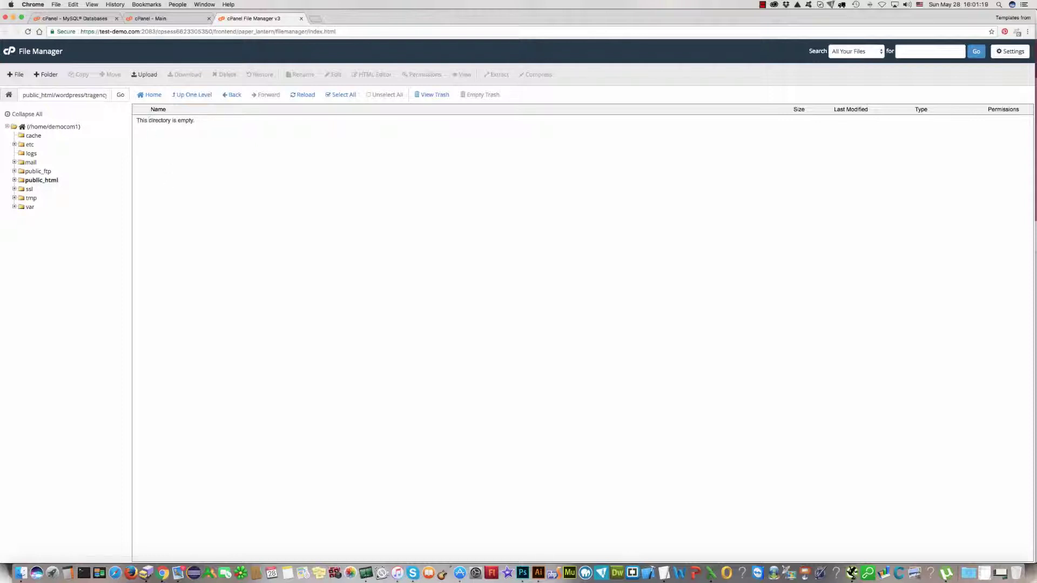
pyautogui.click(143, 76)
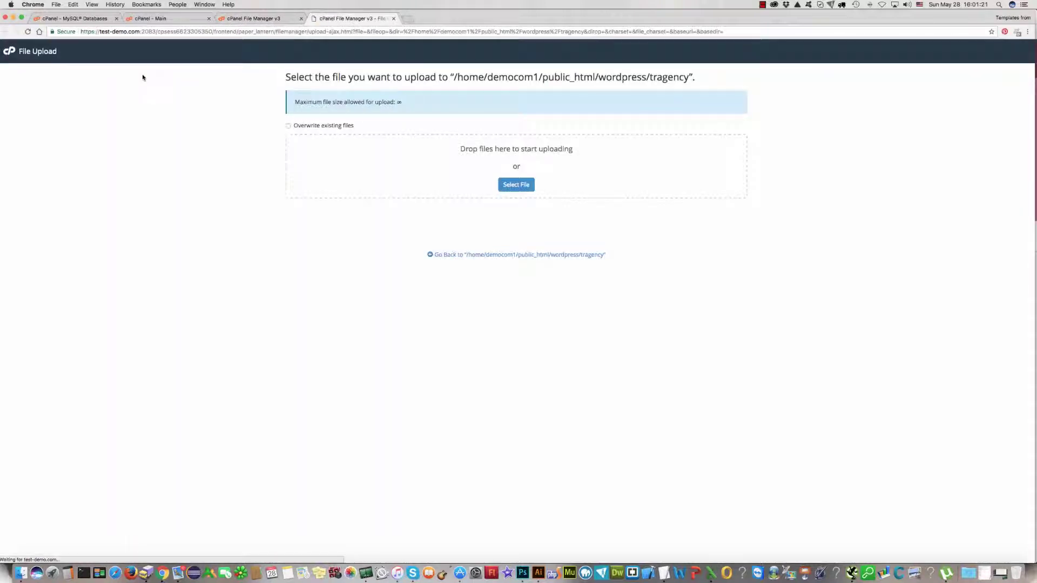
pyautogui.click(524, 186)
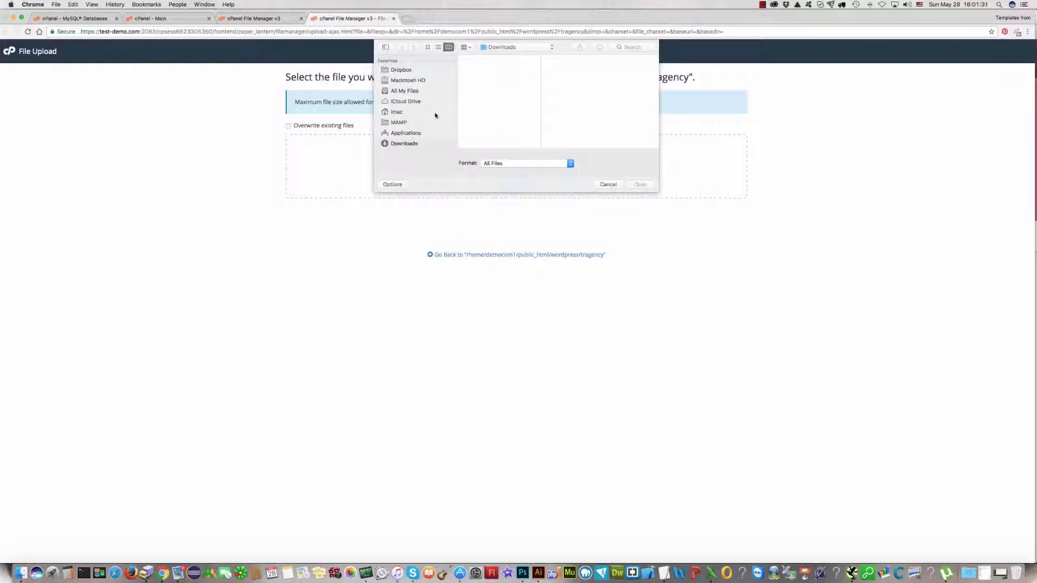
pyautogui.scroll(-4, 435, 115)
pyautogui.click(411, 71)
pyautogui.click(605, 69)
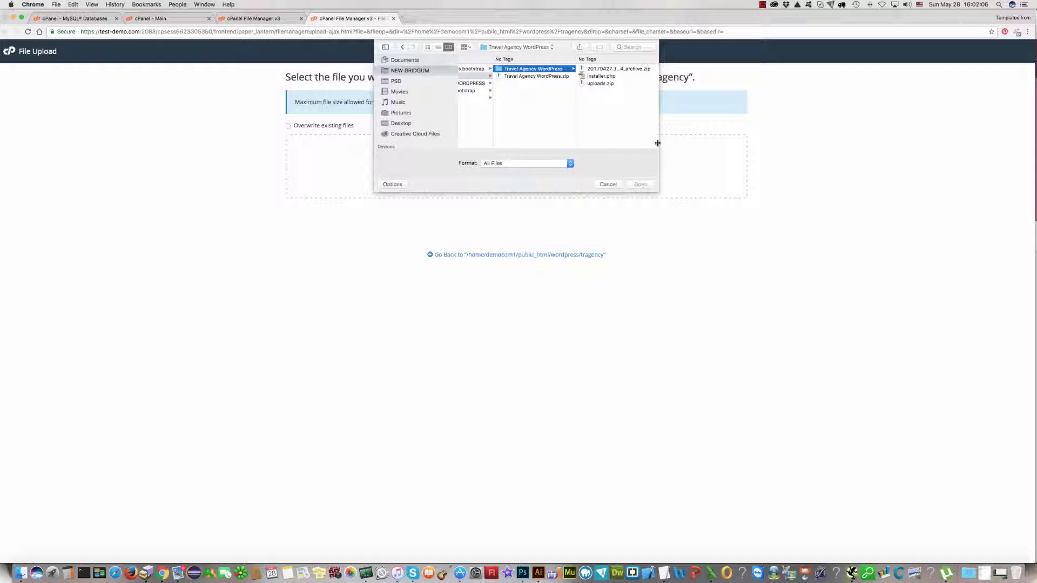
pyautogui.moveTo(658, 145); pyautogui.dragTo(752, 149)
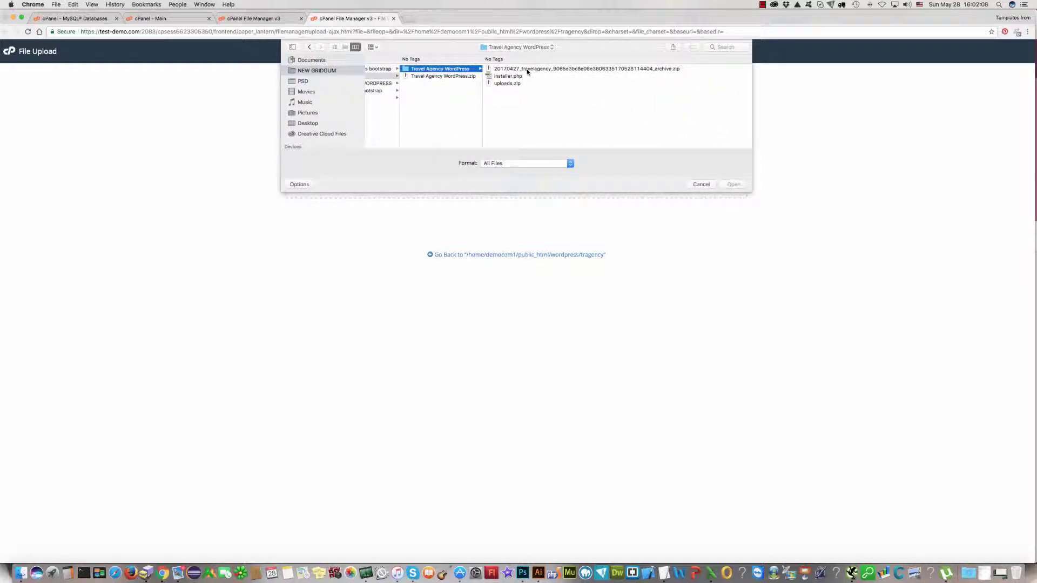
pyautogui.click(504, 69)
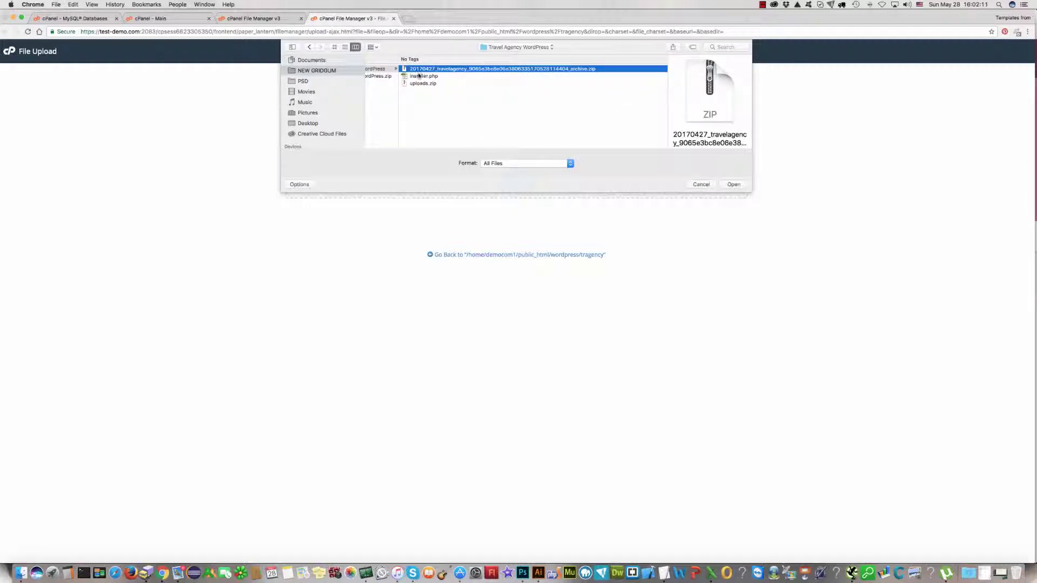
pyautogui.click(733, 185)
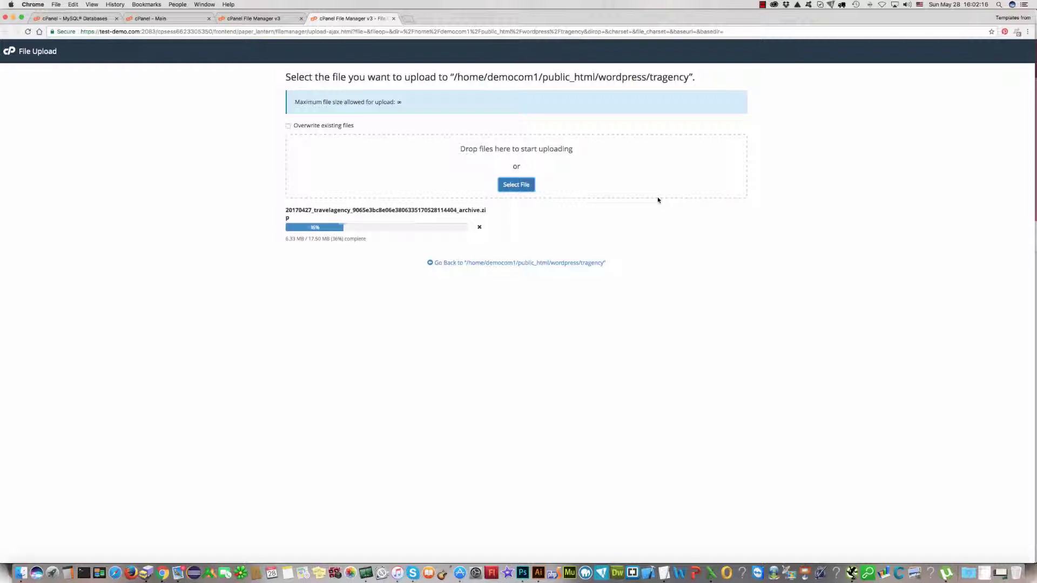
# Upload installer.php into tragency as well, then return to the folder listing.
pyautogui.click(521, 185)
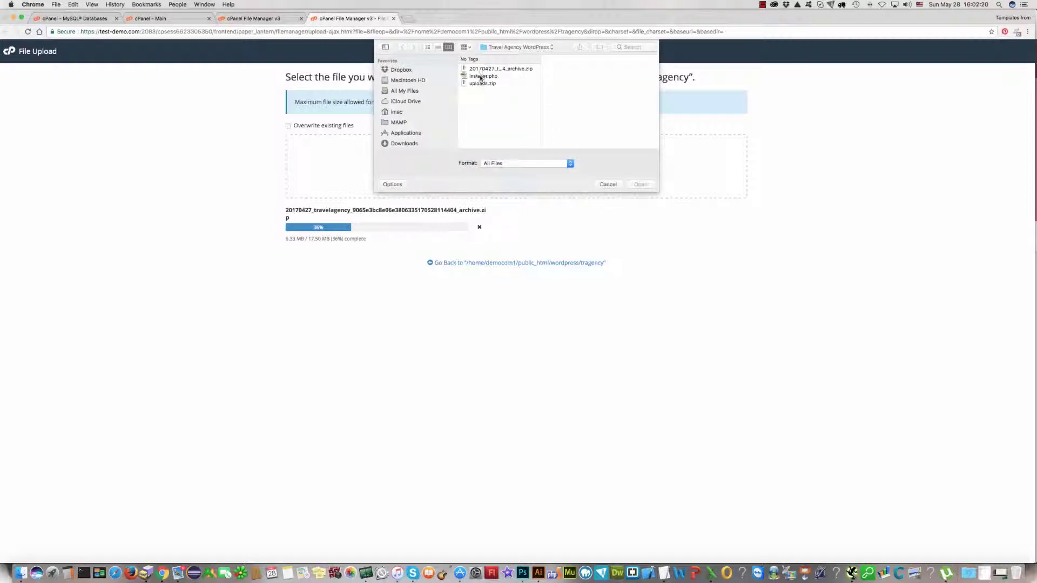
pyautogui.click(482, 76)
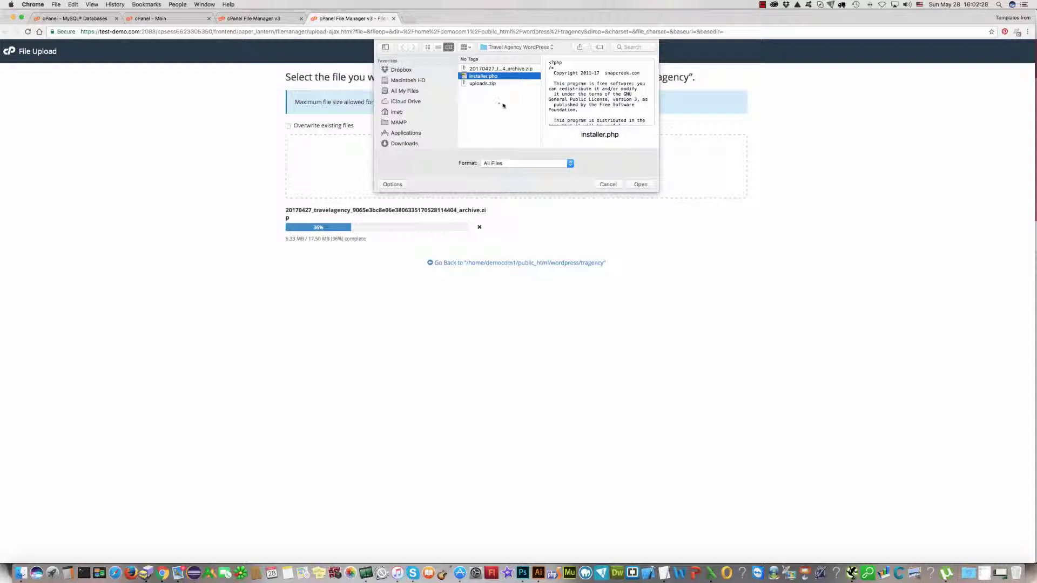
pyautogui.click(640, 184)
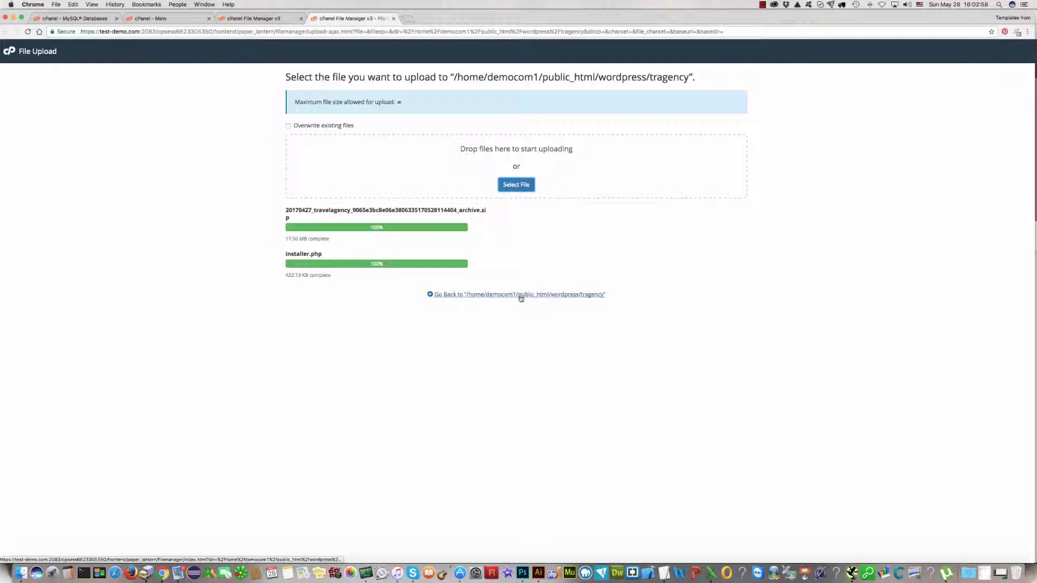
pyautogui.click(520, 295)
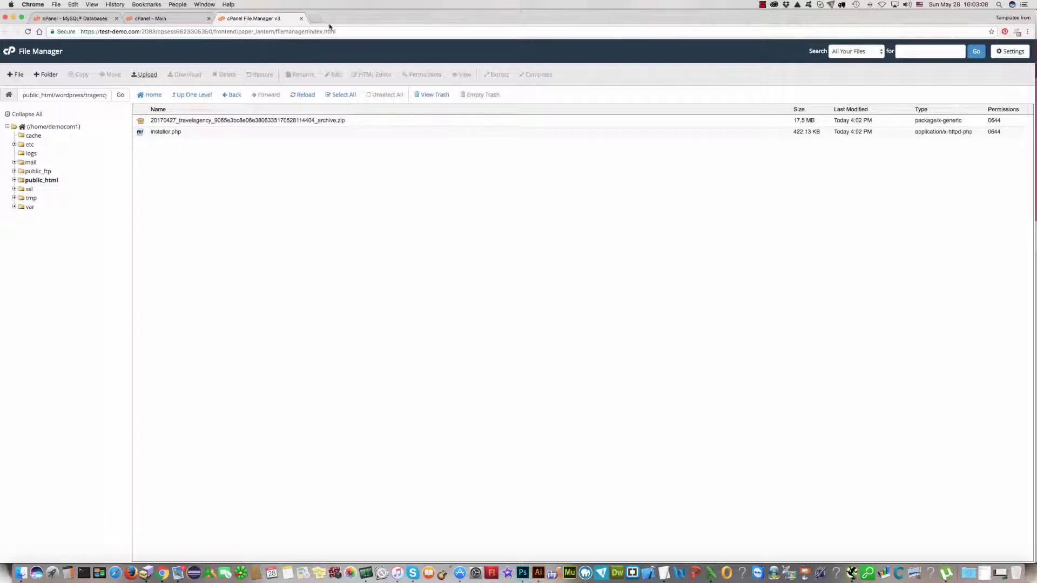
# Load test-demo.com/wordpress/tragency/ in a new Chrome tab.
pyautogui.press('super+t')
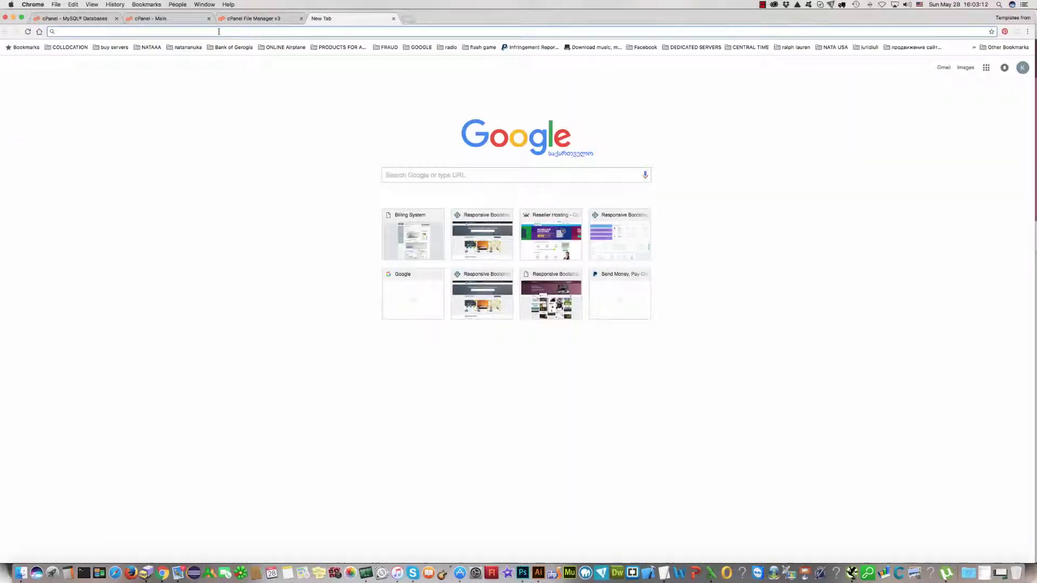
pyautogui.write('test-demo')
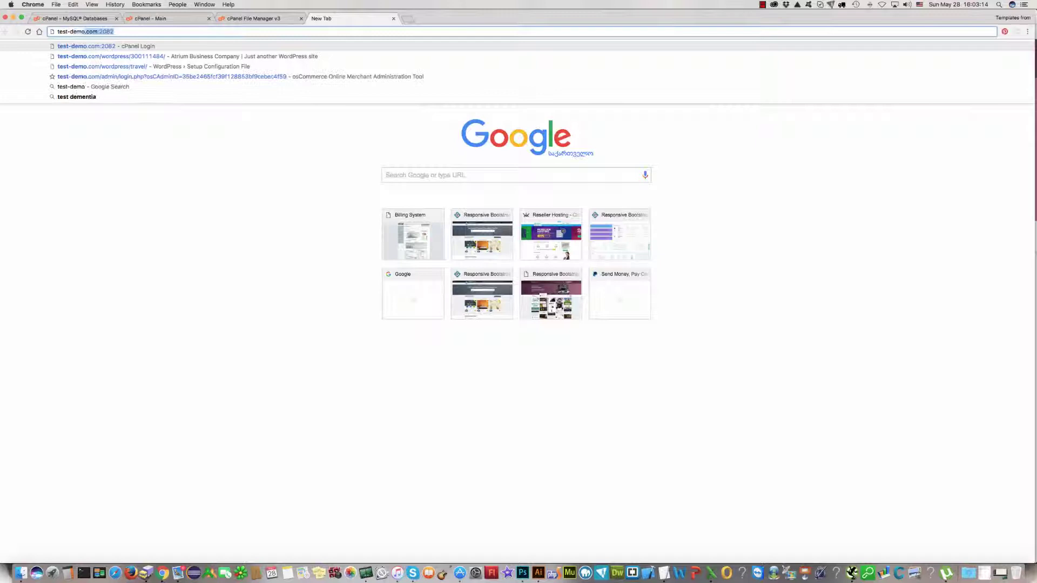
pyautogui.write('.com')
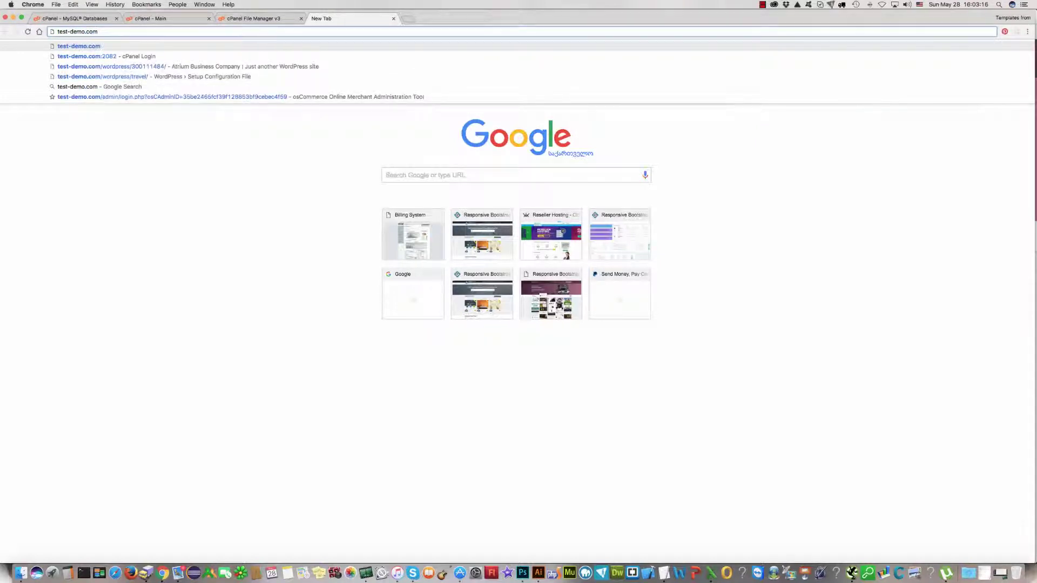
pyautogui.write('/wordpre')
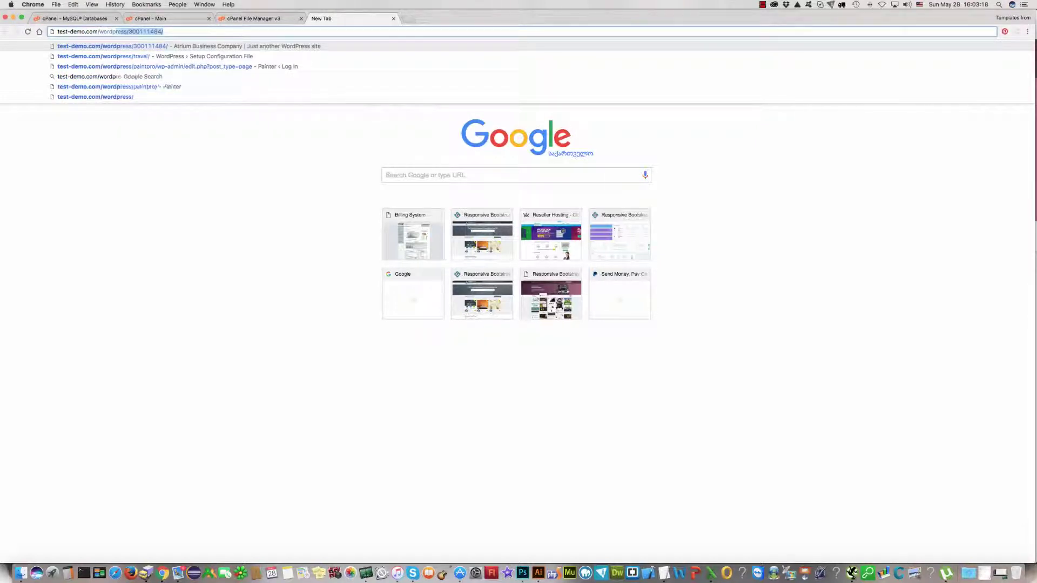
pyautogui.write('ss/')
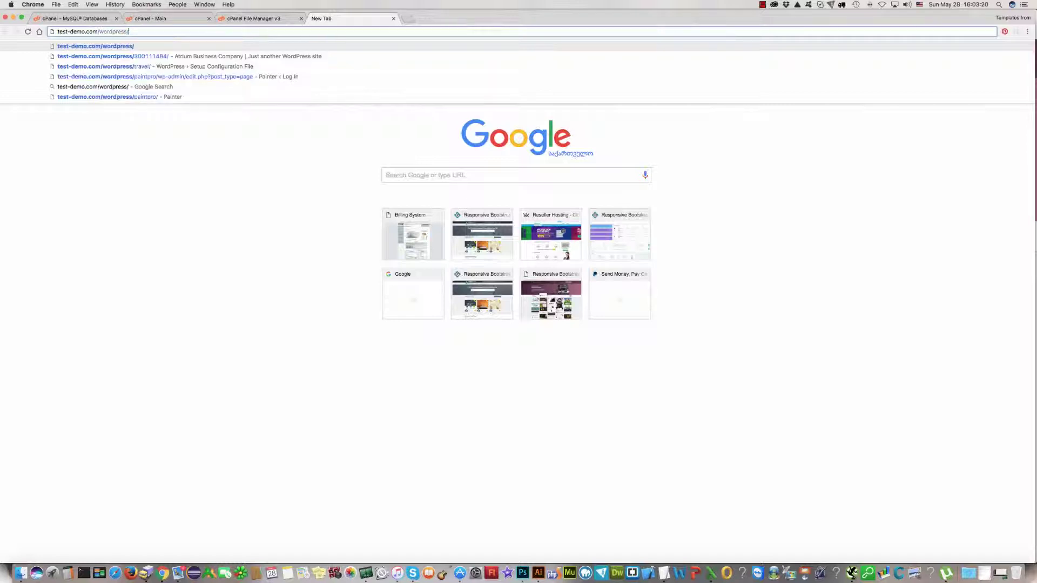
pyautogui.write('t')
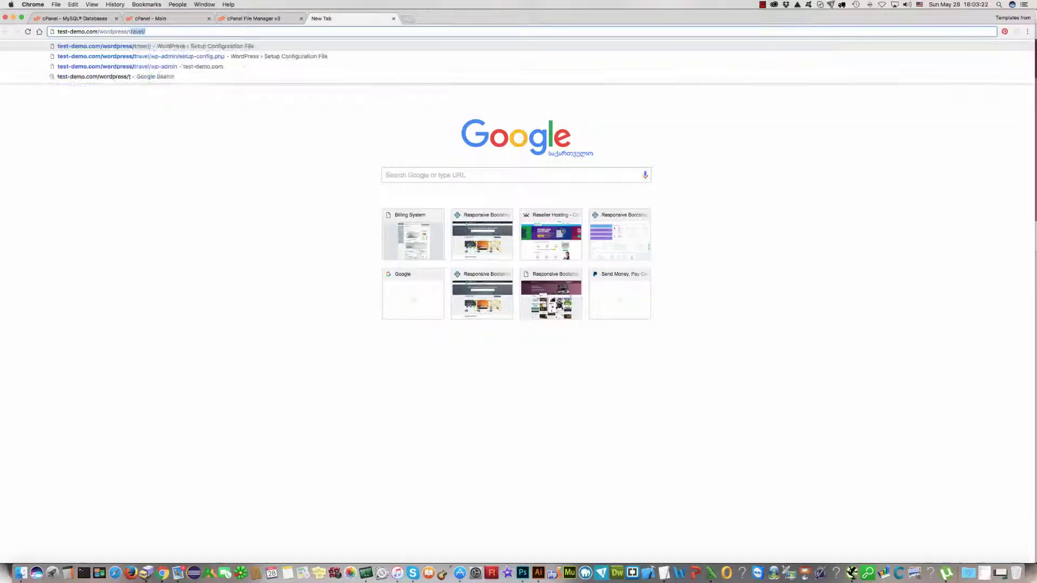
pyautogui.write('r')
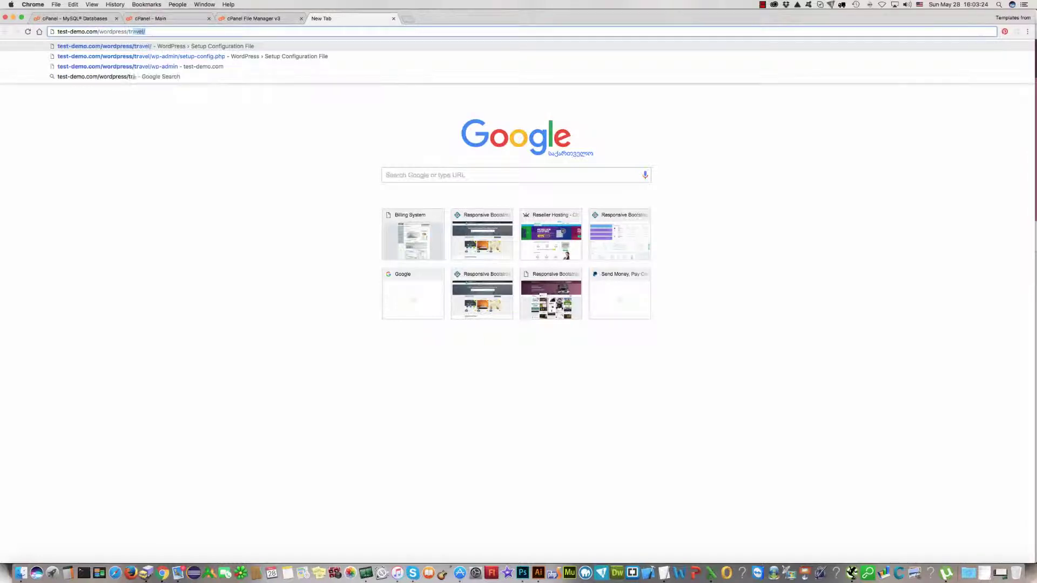
pyautogui.write('agency')
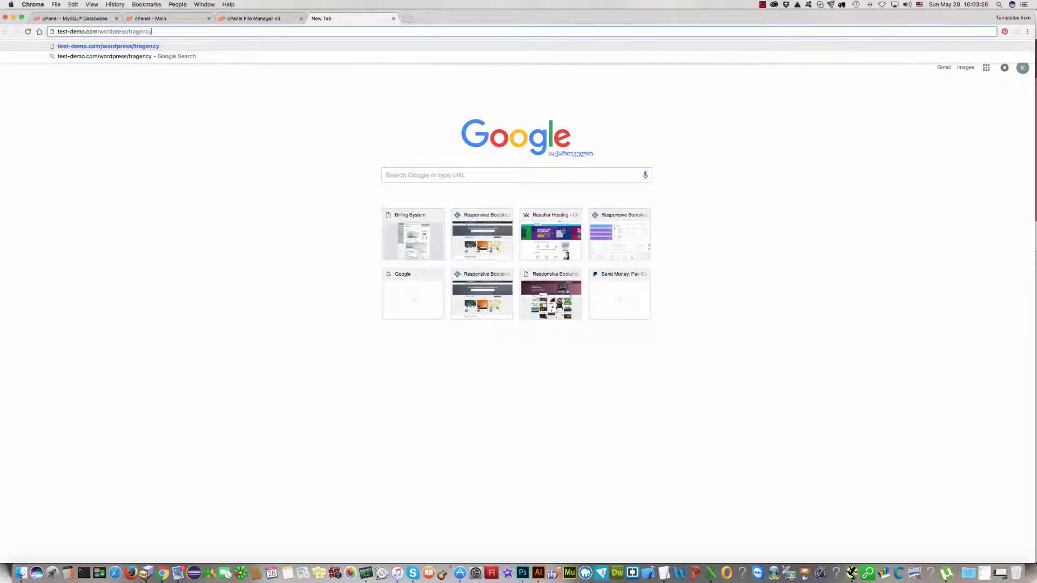
pyautogui.write('/')
pyautogui.press('Return')
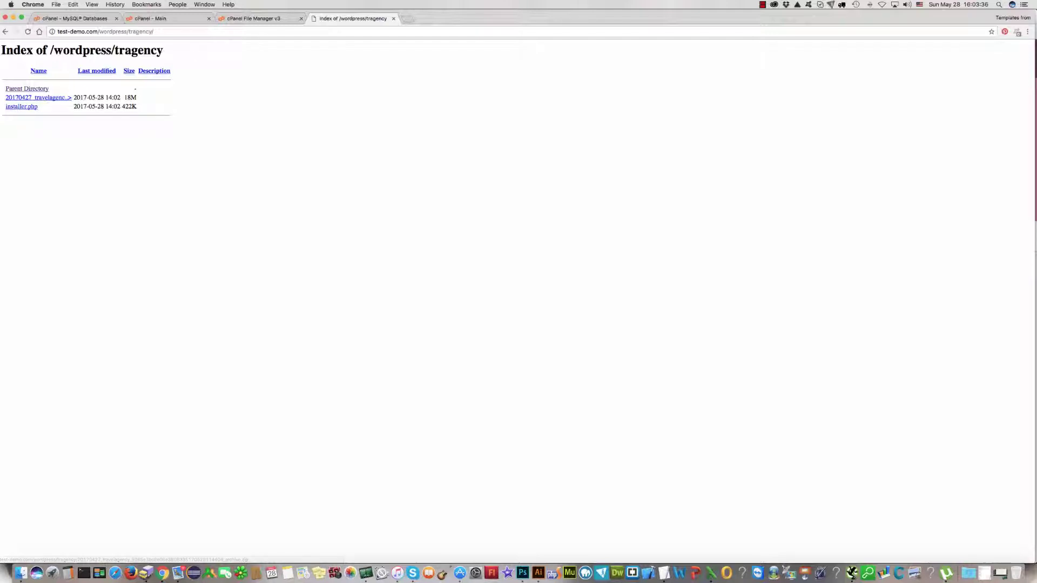
# Launch installer.php from the tragency listing, accept the terms, and run Step 1 deployment.
pyautogui.click(227, 19)
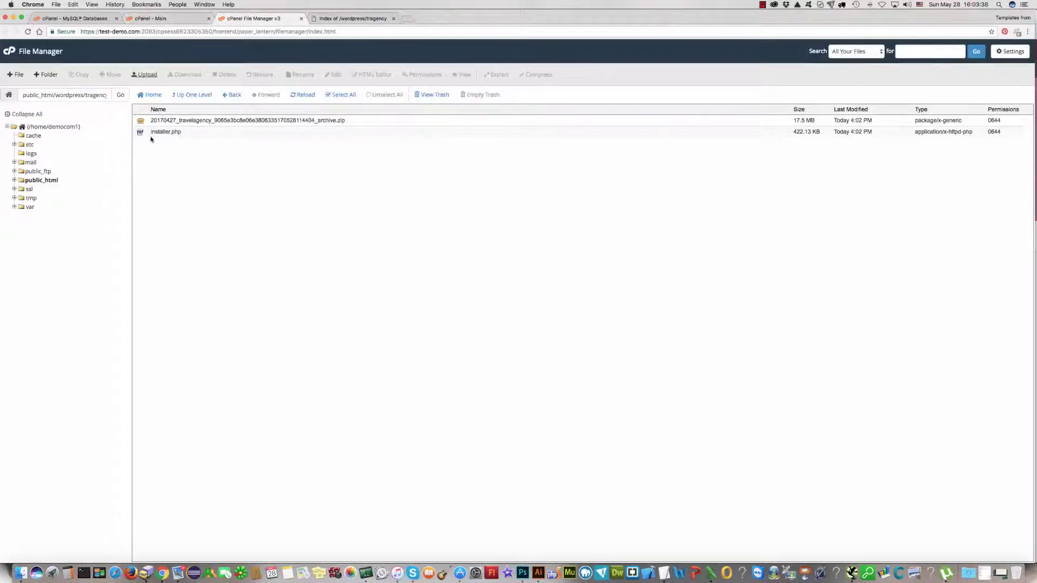
pyautogui.click(348, 19)
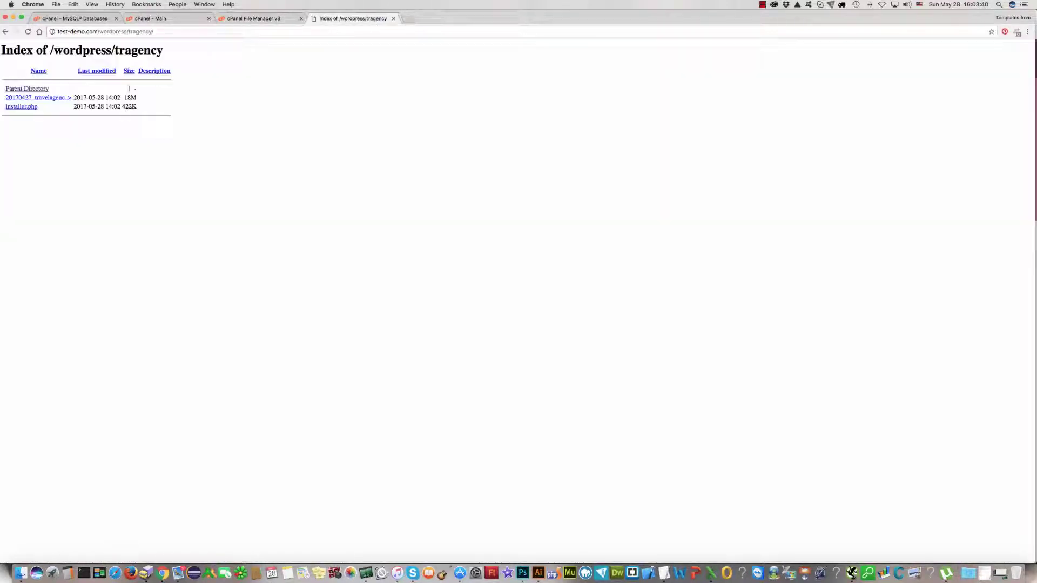
pyautogui.click(10, 109)
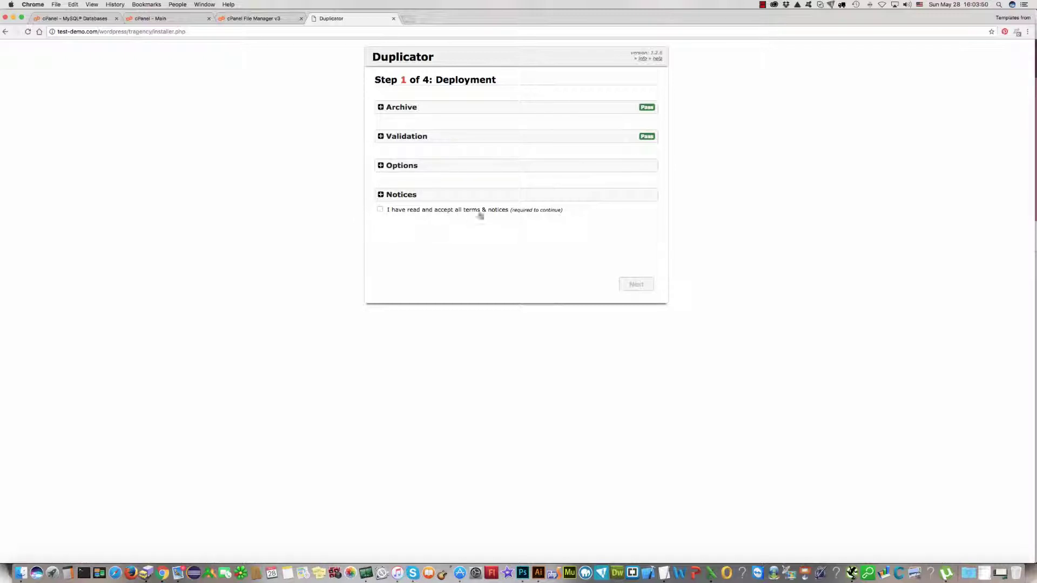
pyautogui.click(380, 210)
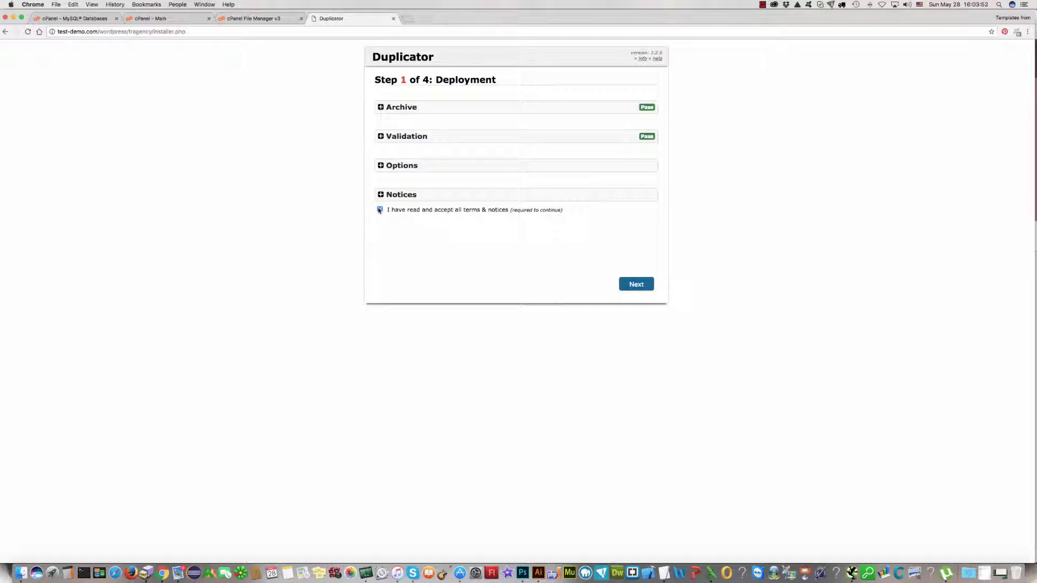
pyautogui.click(639, 285)
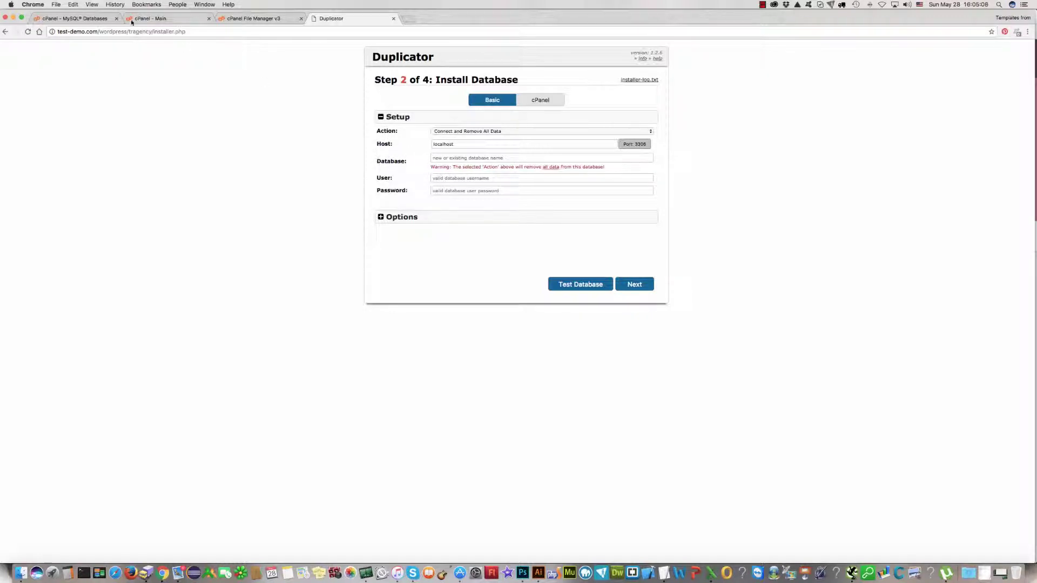
# Copy the database name from cPanel's privileges page into the installer's Database field.
pyautogui.click(59, 18)
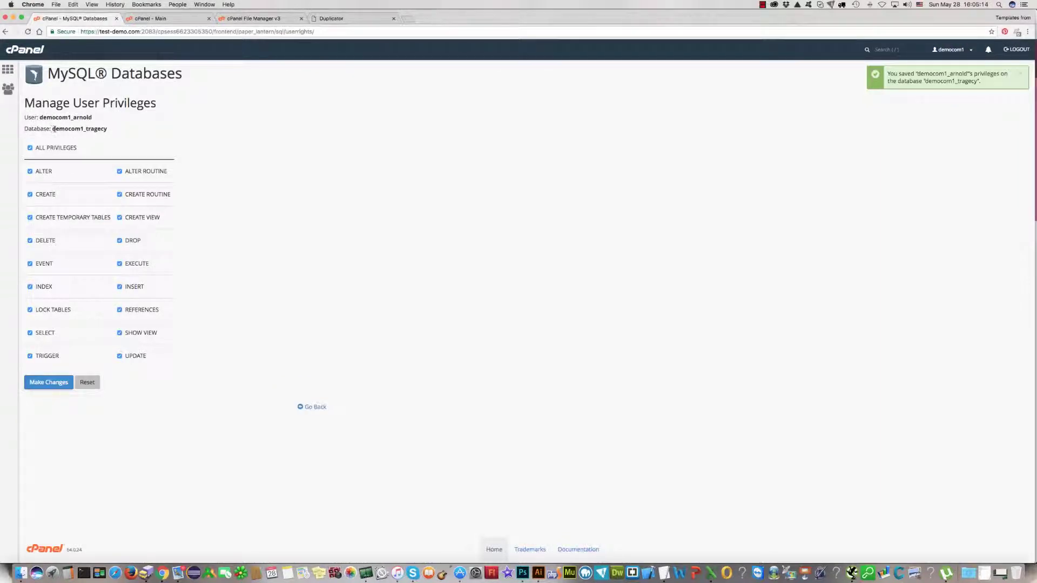
pyautogui.moveTo(53, 130); pyautogui.dragTo(109, 129)
pyautogui.press('super+c')
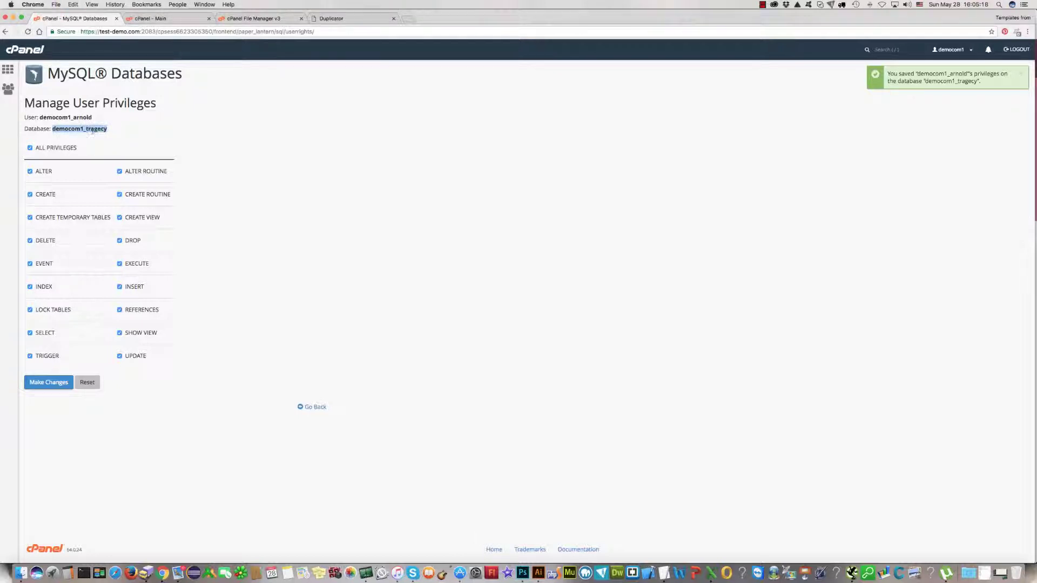
pyautogui.click(331, 19)
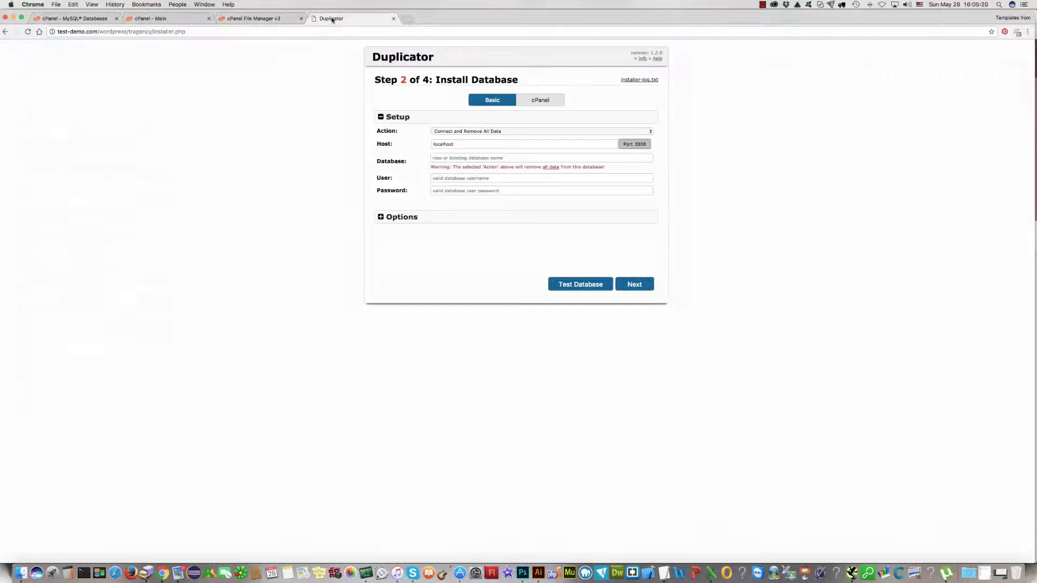
pyautogui.click(439, 157)
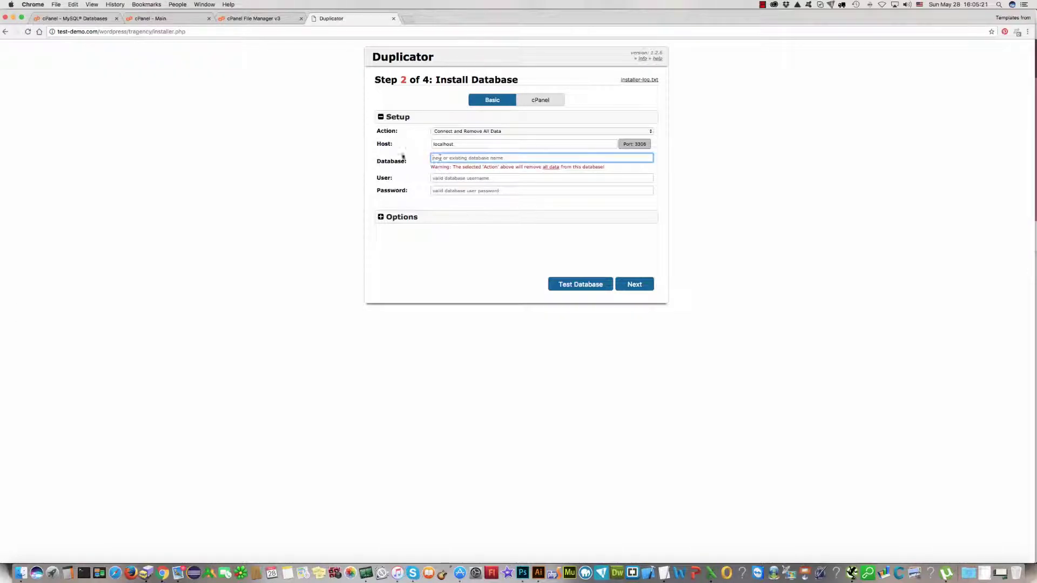
pyautogui.press('super+v')
pyautogui.click(401, 180)
# Copy the database user into the User field, enter the password, and test the connection.
pyautogui.click(84, 20)
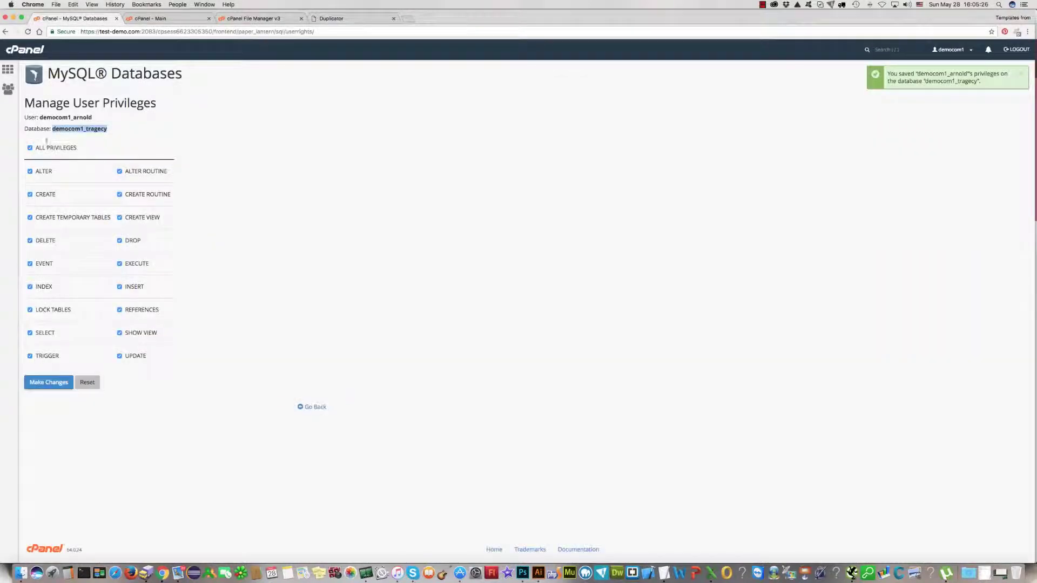
pyautogui.moveTo(40, 117); pyautogui.dragTo(92, 118)
pyautogui.press('super+c')
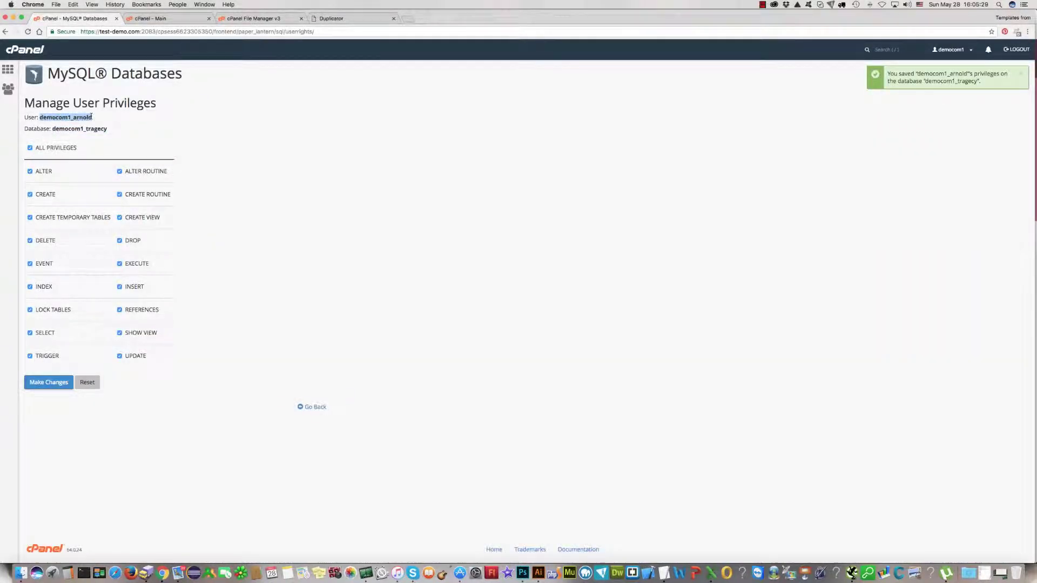
pyautogui.click(325, 18)
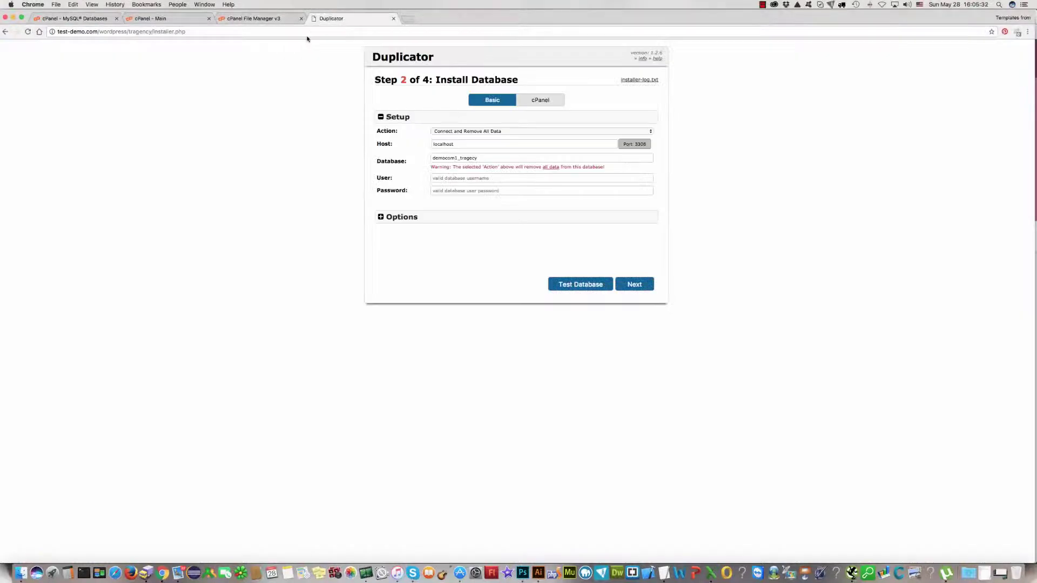
pyautogui.click(434, 178)
pyautogui.press('super+v')
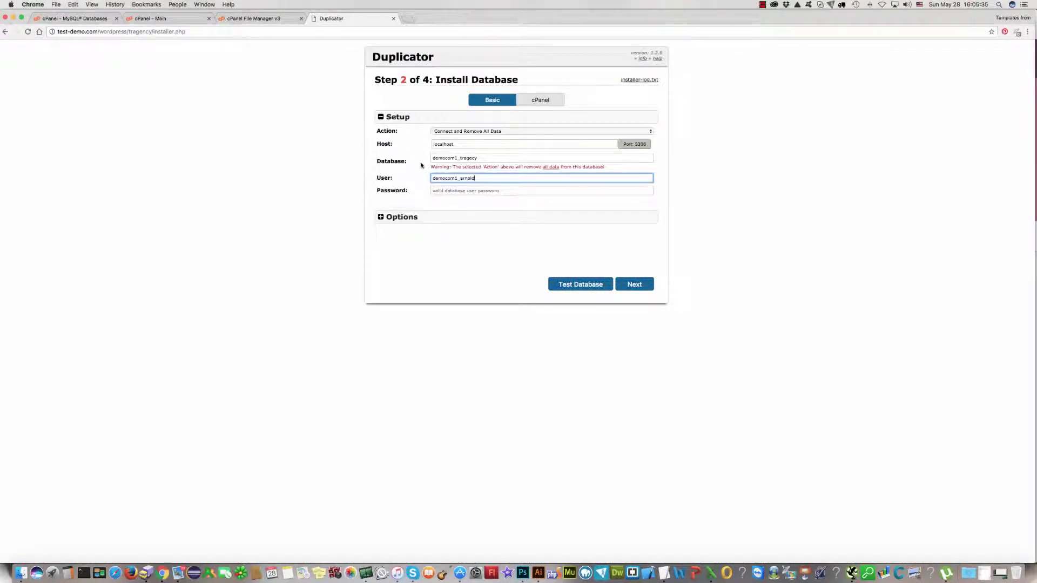
pyautogui.click(435, 192)
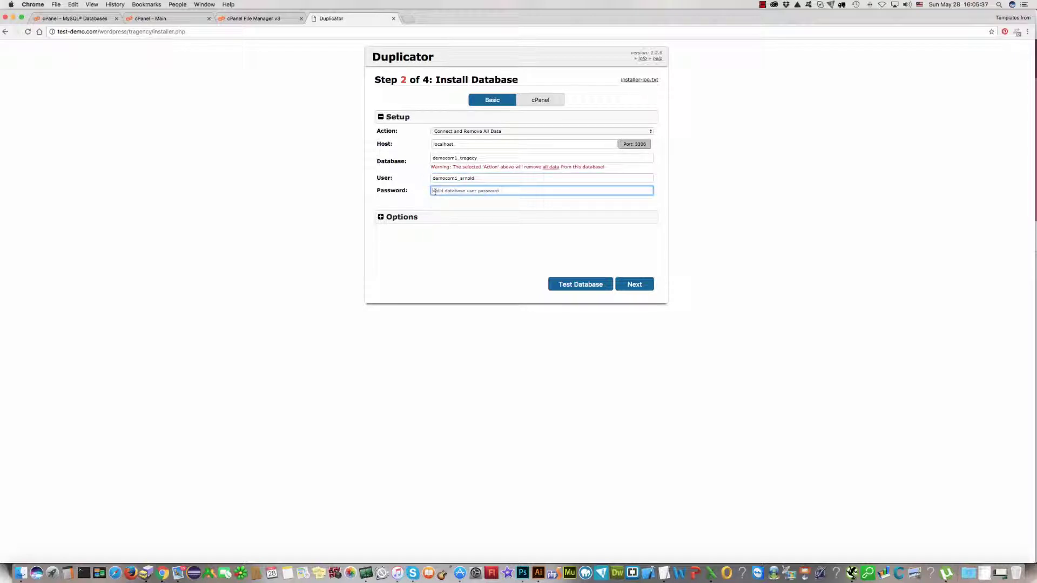
pyautogui.write('t')
pyautogui.click(580, 287)
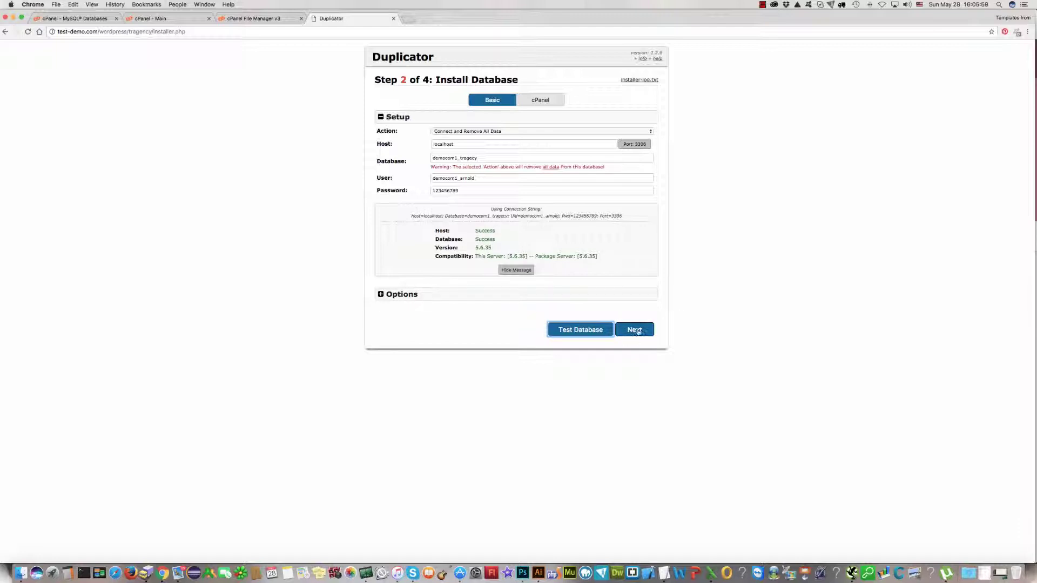
# Run the database install, confirming it in the Install Confirmation dialog.
pyautogui.click(638, 332)
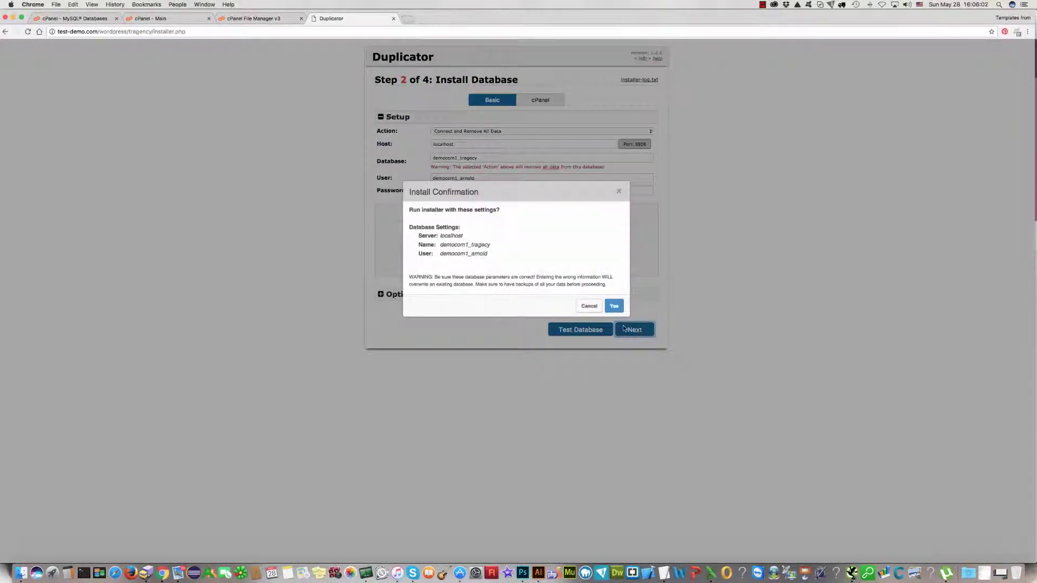
pyautogui.click(613, 307)
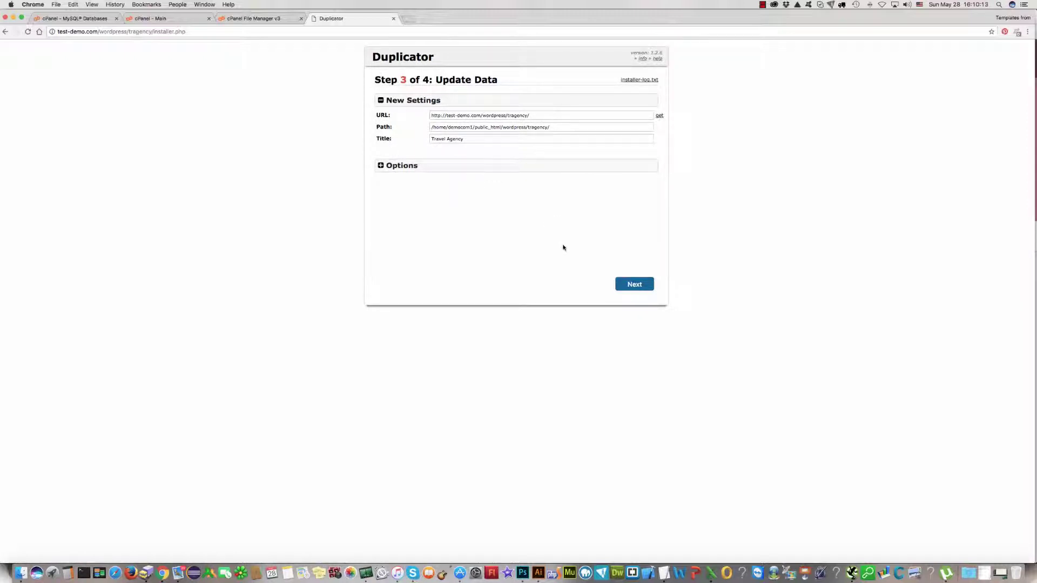
# Apply the Step 3 data updates, then start the Step 4 Security Cleanup.
pyautogui.click(638, 285)
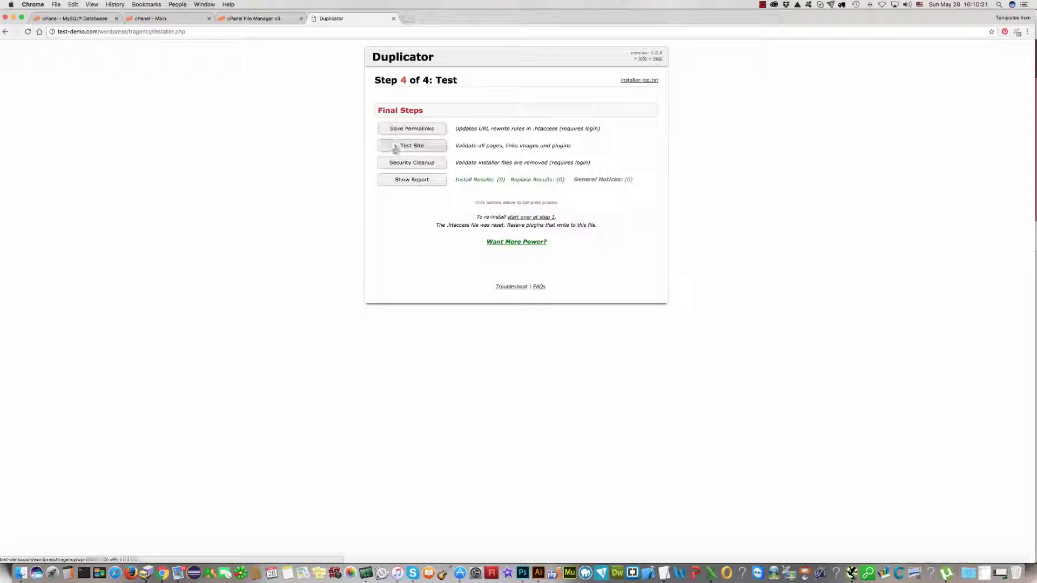
pyautogui.click(420, 165)
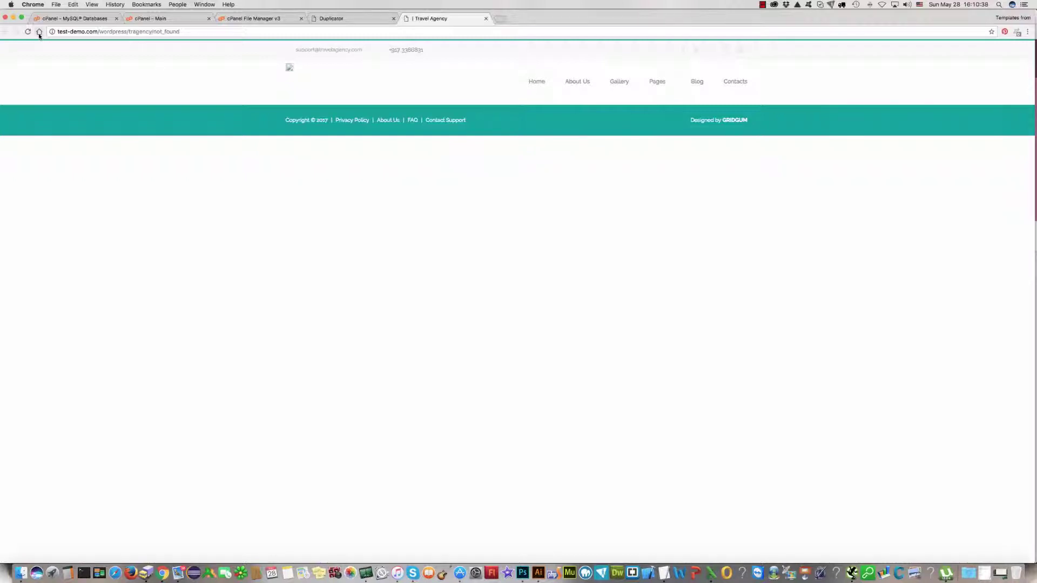
# Go back through the cPanel tabs to File Manager and expand public_html.
pyautogui.click(83, 19)
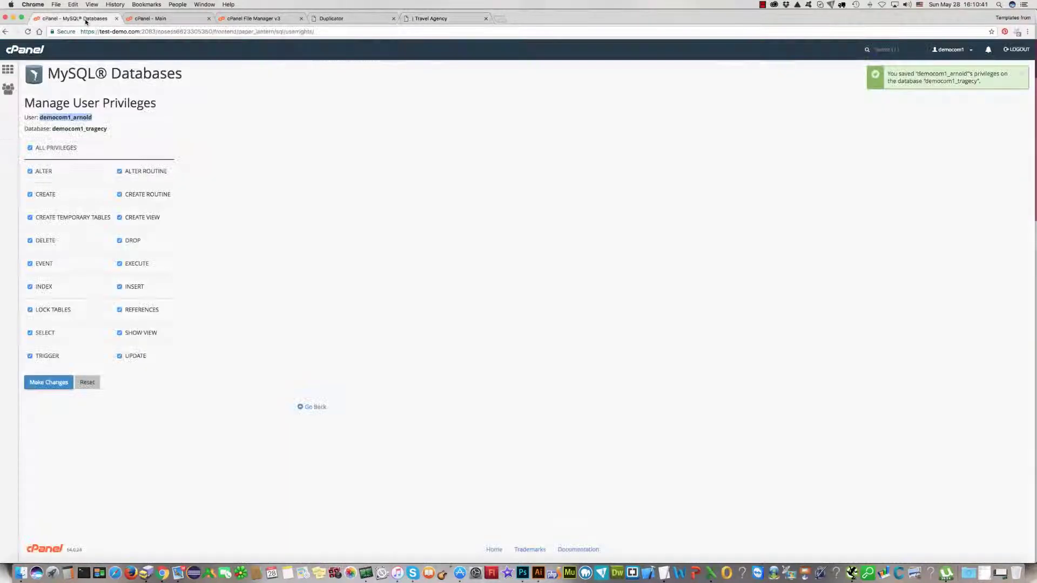
pyautogui.click(134, 21)
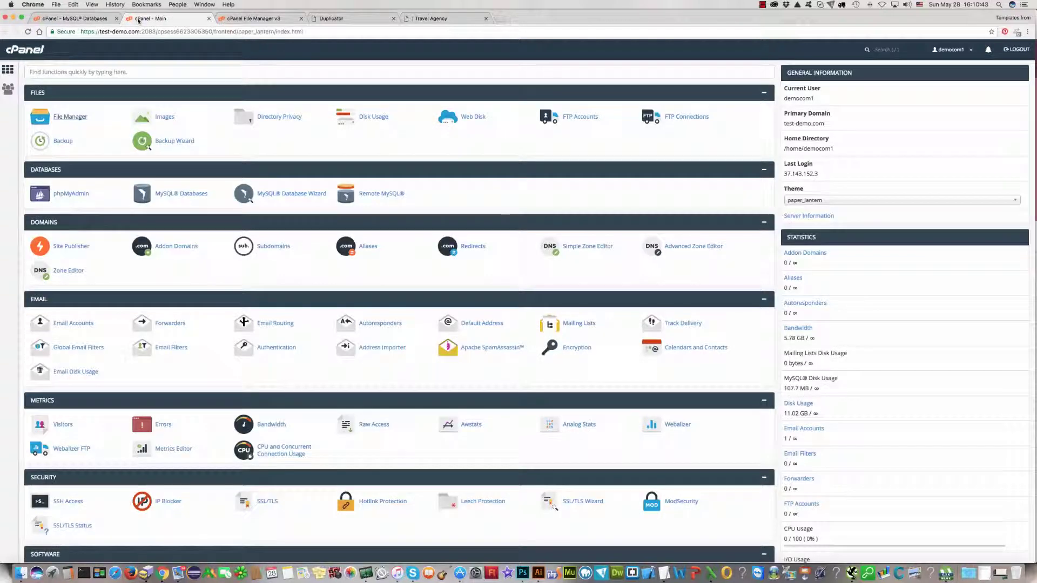
pyautogui.click(252, 19)
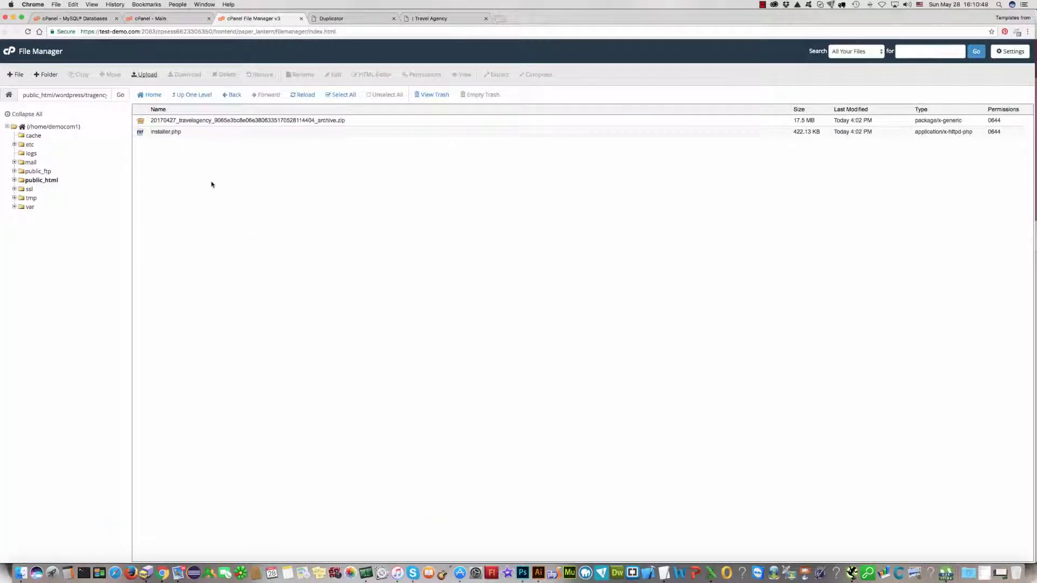
pyautogui.click(38, 181)
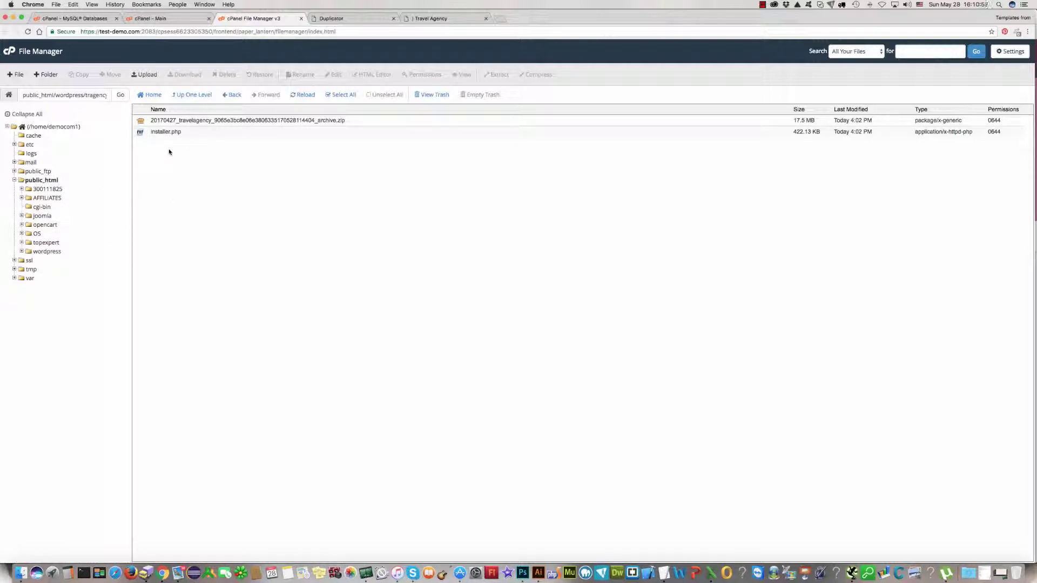
# Trash the archive zip, installer.php, installer-backup.php, installer-data.sql and installer-log.txt from tragency.
pyautogui.click(306, 99)
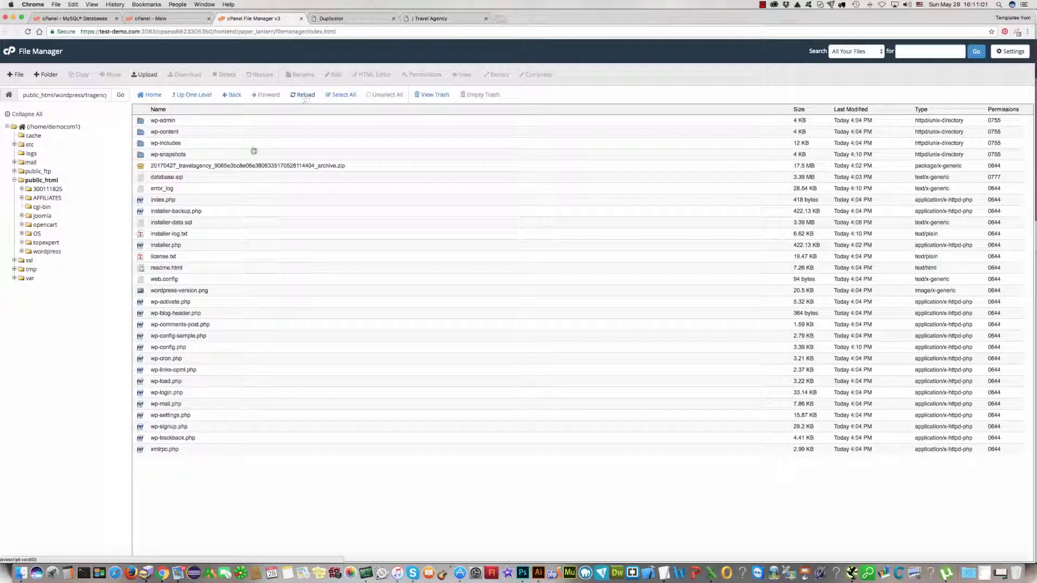
pyautogui.click(140, 168)
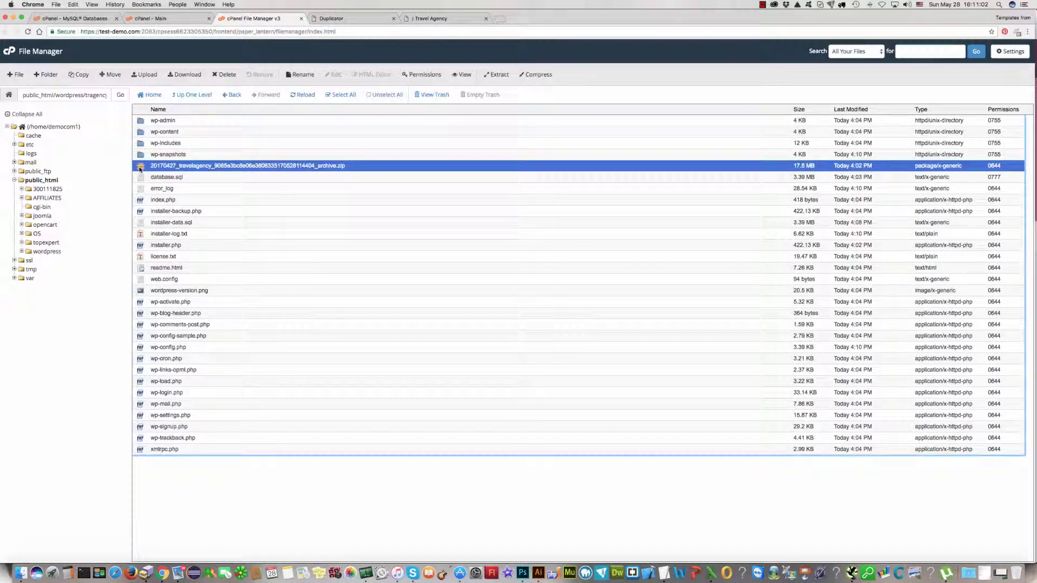
pyautogui.keyDown('super'); pyautogui.click(140, 212); pyautogui.keyUp('super')
pyautogui.keyDown('super'); pyautogui.click(141, 223); pyautogui.keyUp('super')
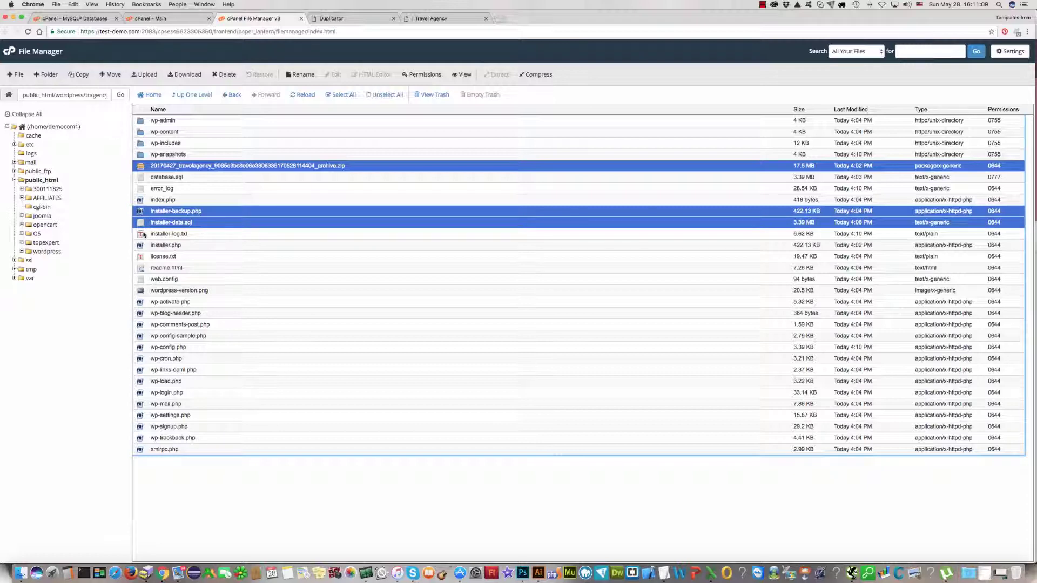
pyautogui.keyDown('super'); pyautogui.click(143, 234); pyautogui.keyUp('super')
pyautogui.keyDown('super'); pyautogui.click(145, 245); pyautogui.keyUp('super')
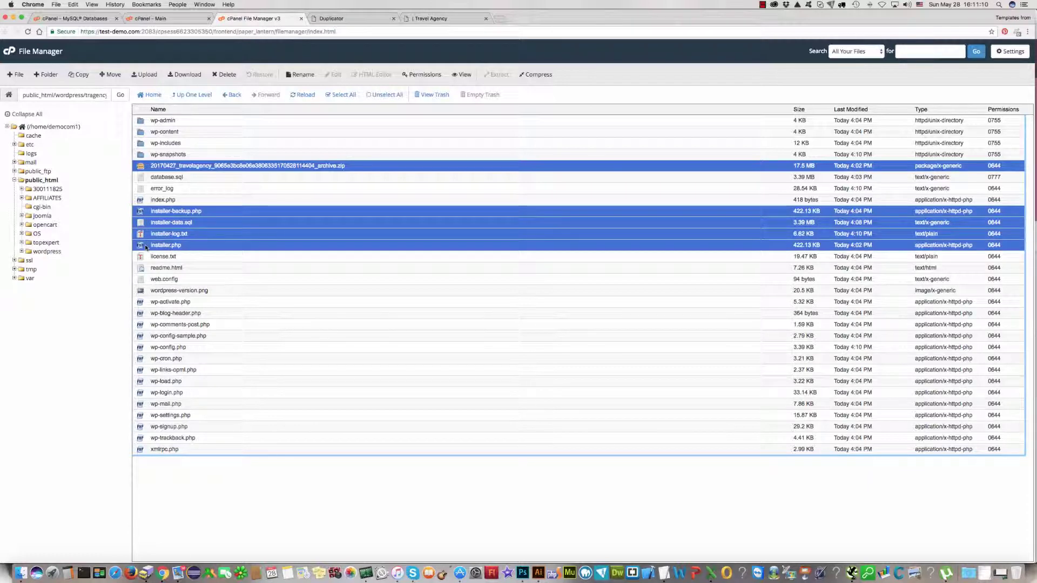
pyautogui.click(224, 75)
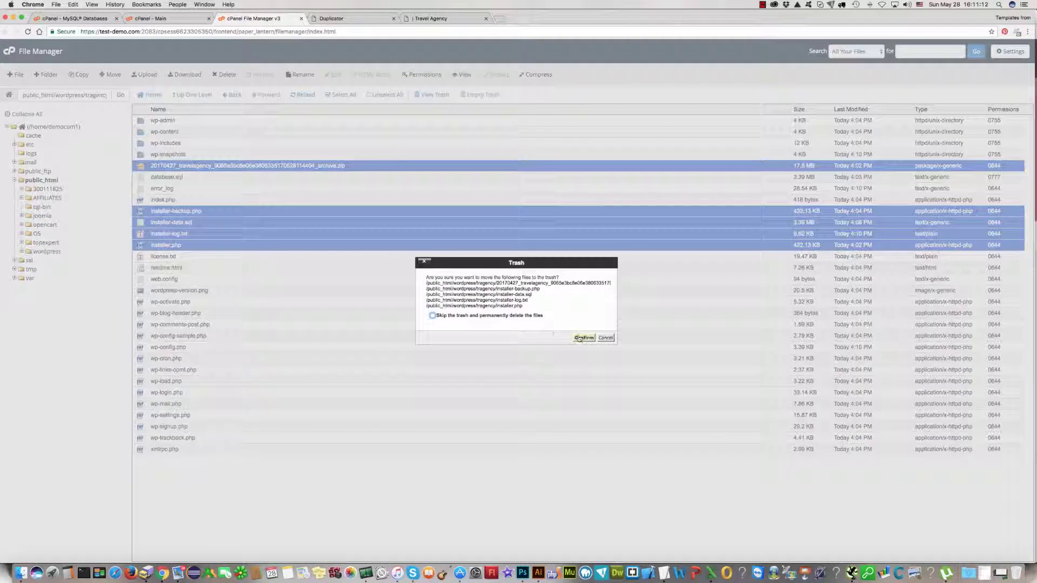
pyautogui.click(582, 338)
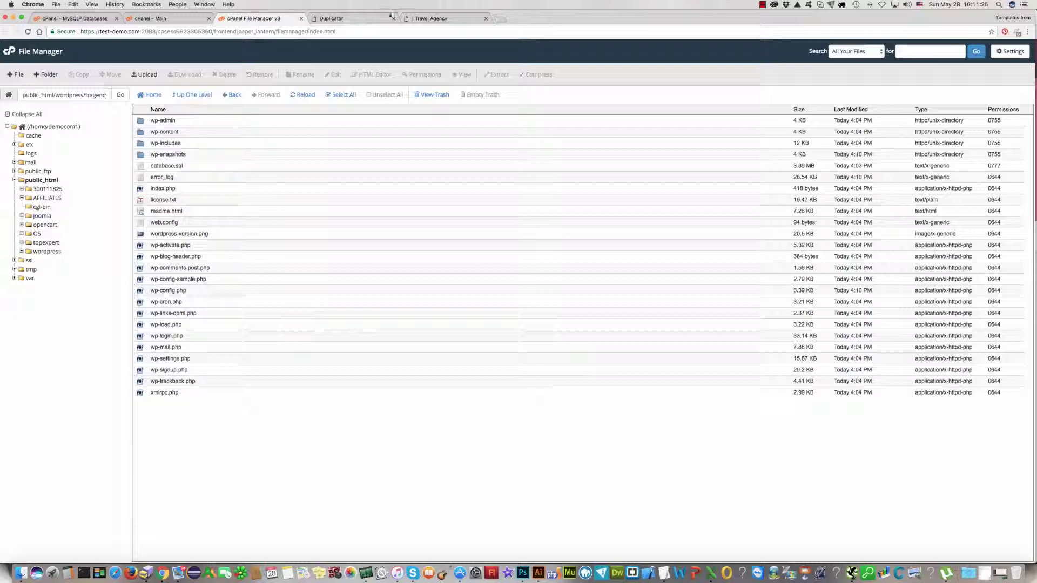
# After checking the site, trash the uploads folder inside tragency/wp-content.
pyautogui.click(416, 19)
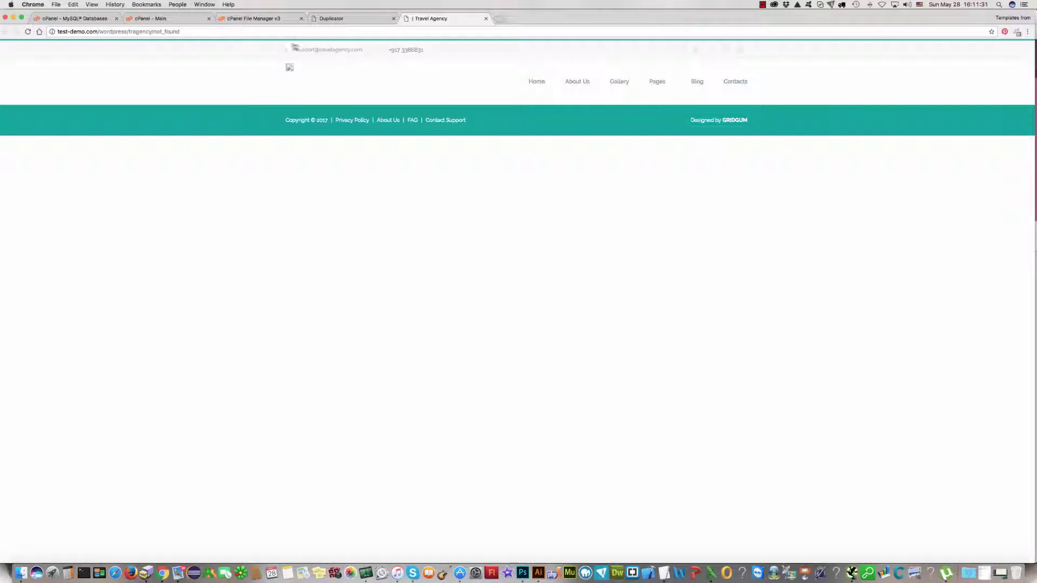
pyautogui.click(247, 19)
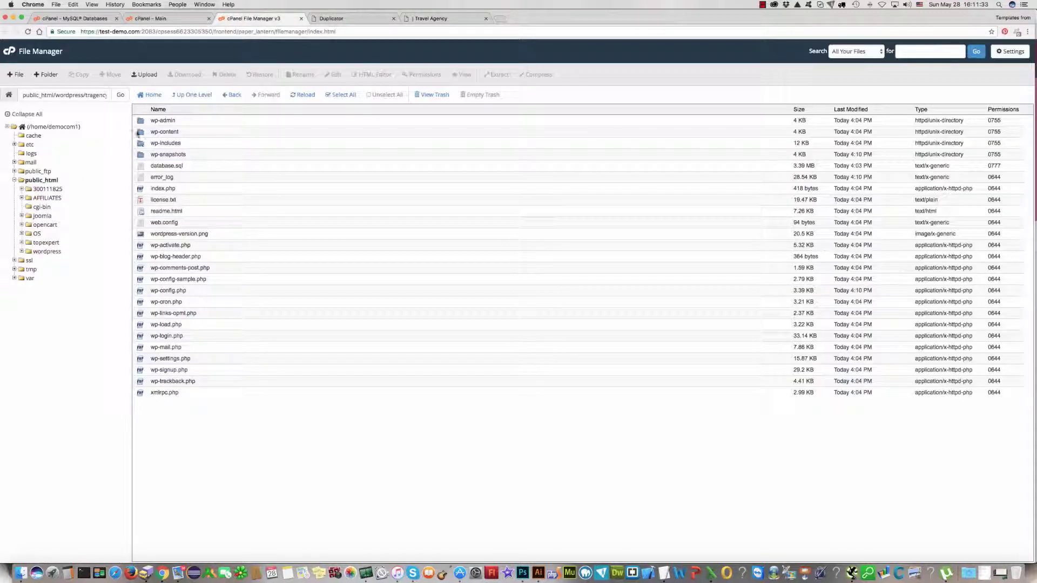
pyautogui.doubleClick(140, 133)
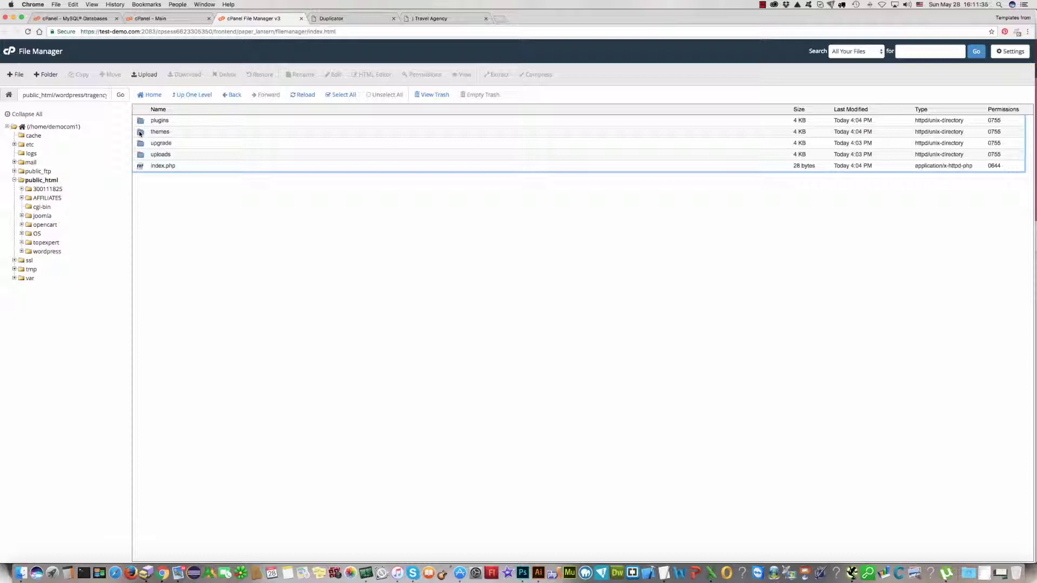
pyautogui.click(141, 156)
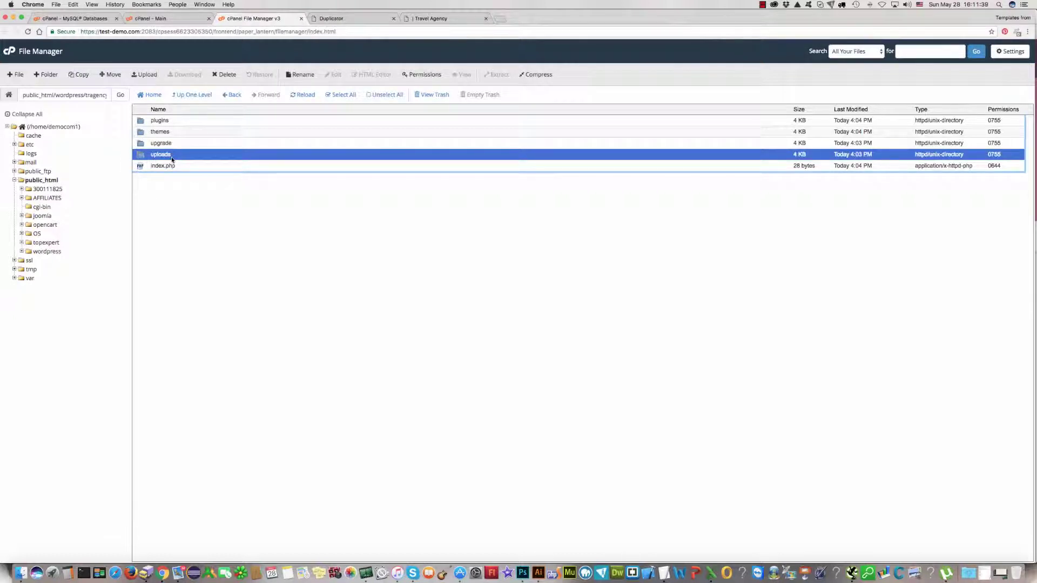
pyautogui.click(225, 75)
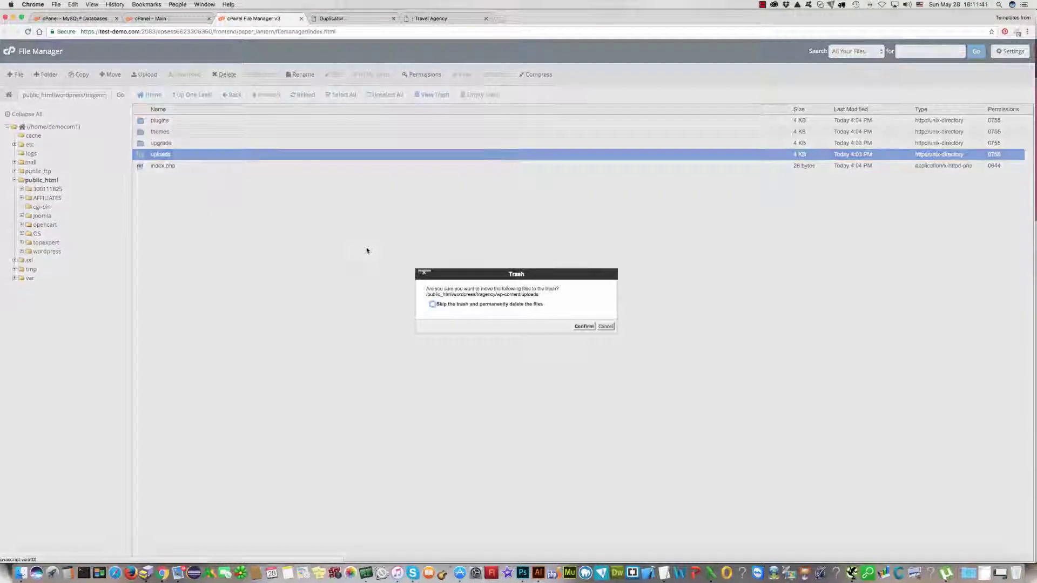
pyautogui.click(584, 326)
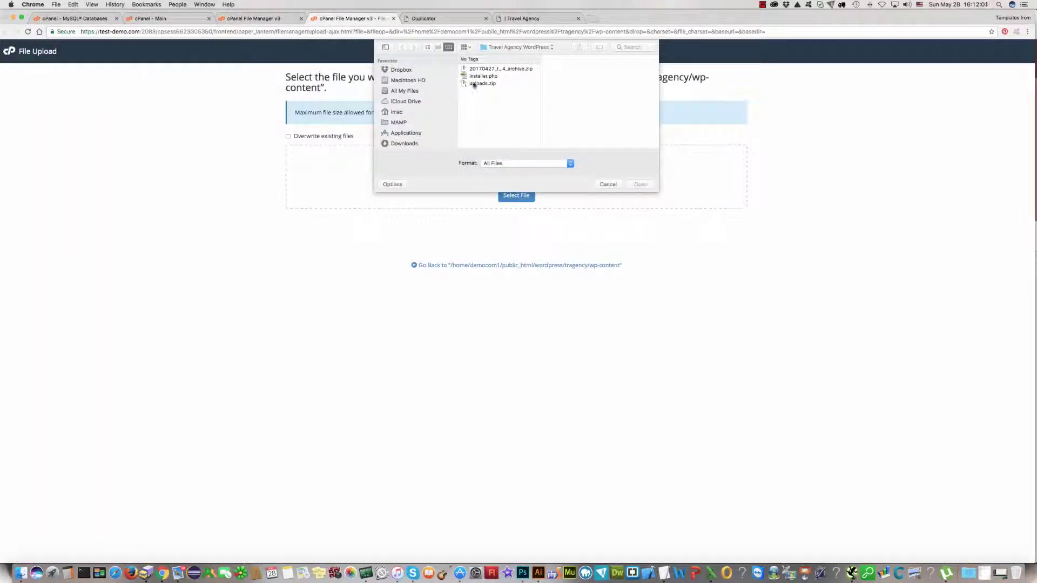
# Upload the local uploads.zip archive into tragency/wp-content until it reaches 100%.
pyautogui.click(474, 84)
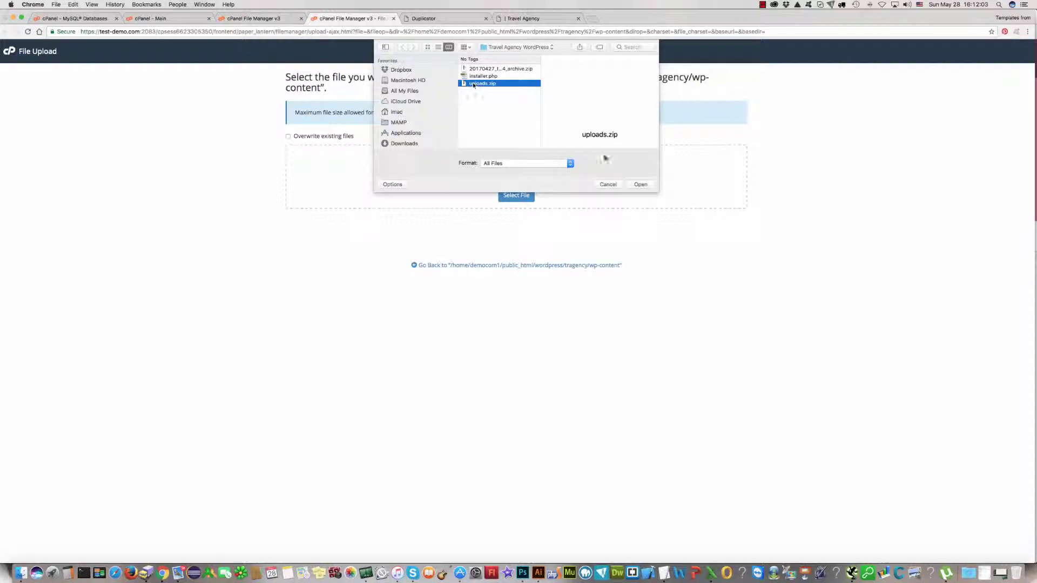
pyautogui.click(639, 185)
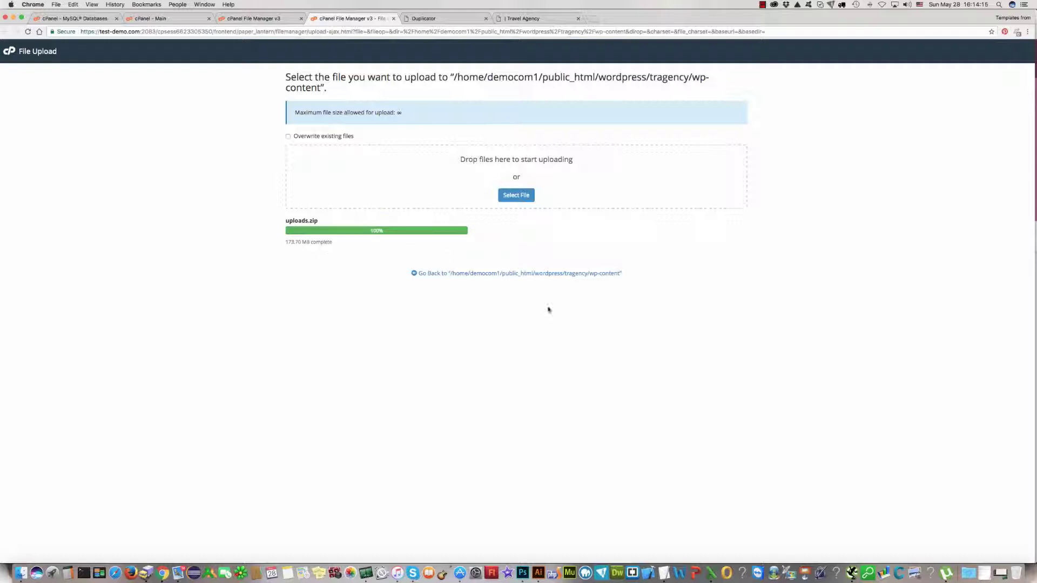
# Extract uploads.zip in wp-content and refresh to show the restored uploads folder.
pyautogui.click(526, 274)
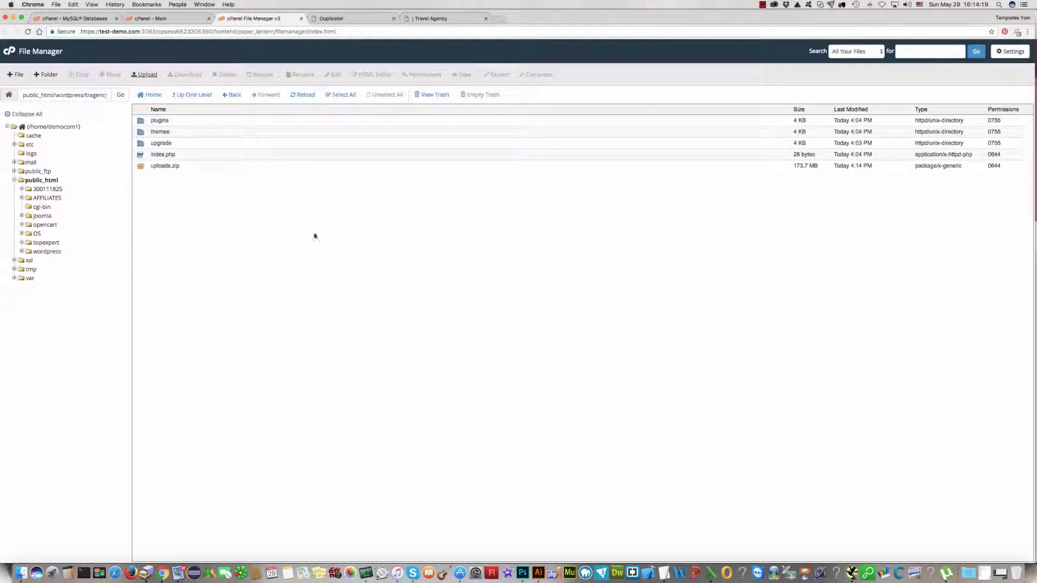
pyautogui.click(165, 166)
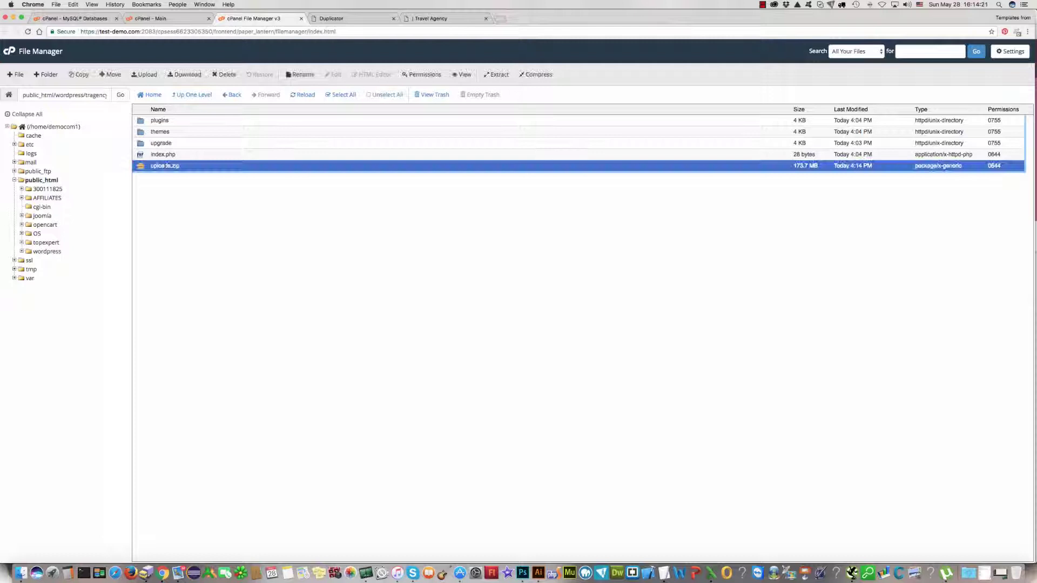
pyautogui.click(500, 76)
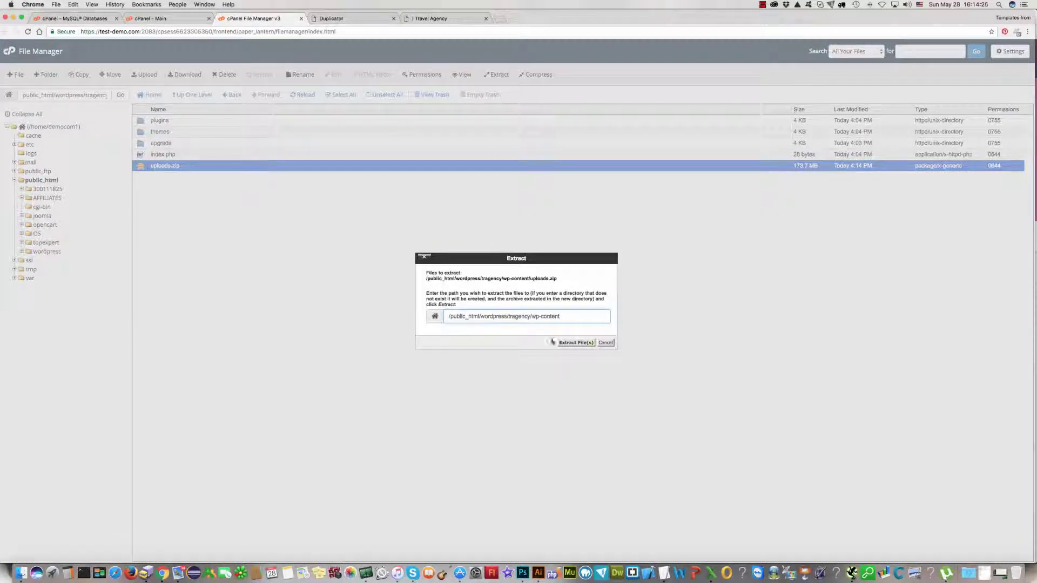
pyautogui.click(563, 344)
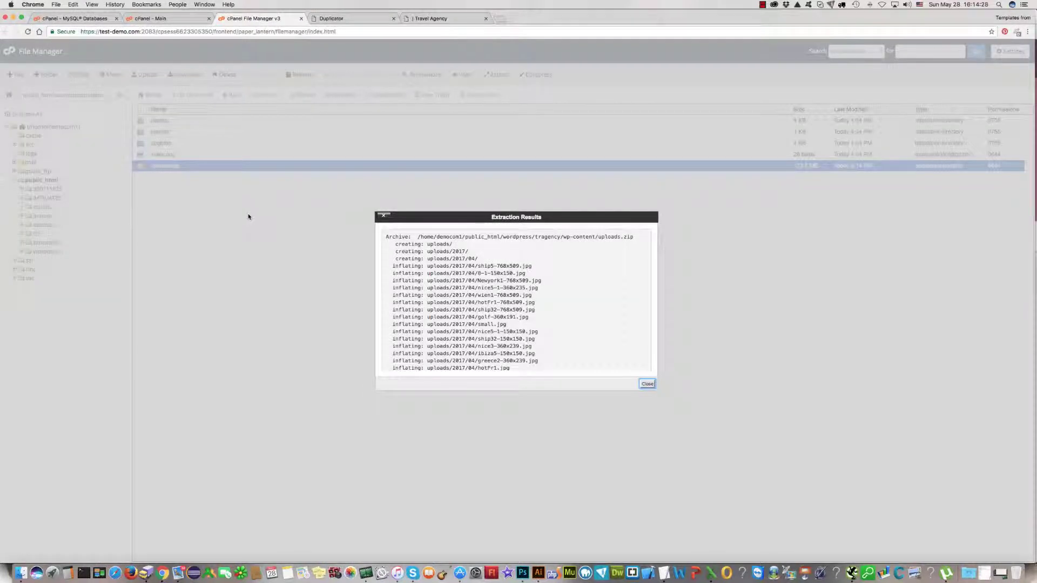
pyautogui.click(647, 384)
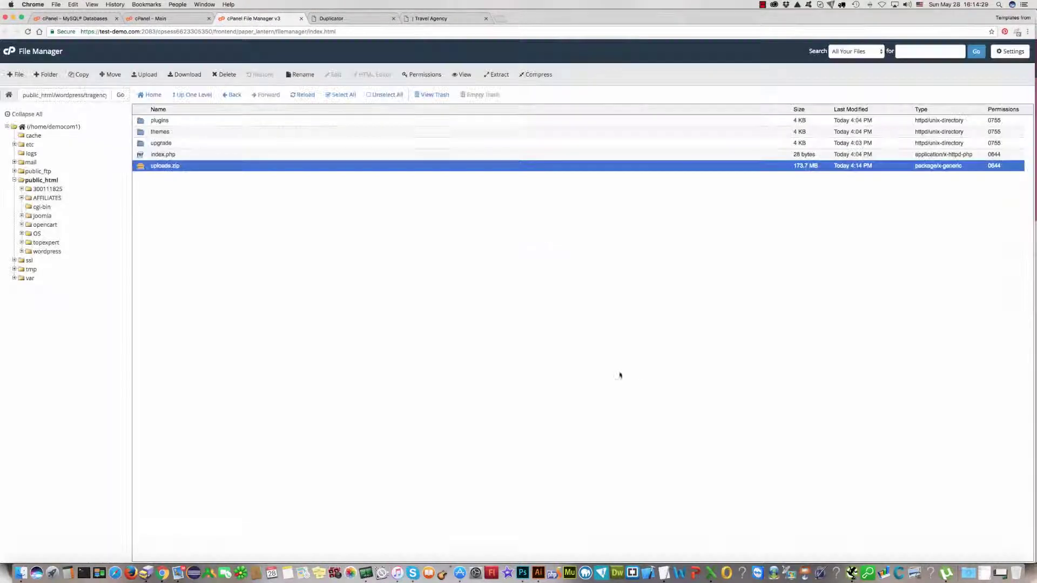
pyautogui.click(297, 96)
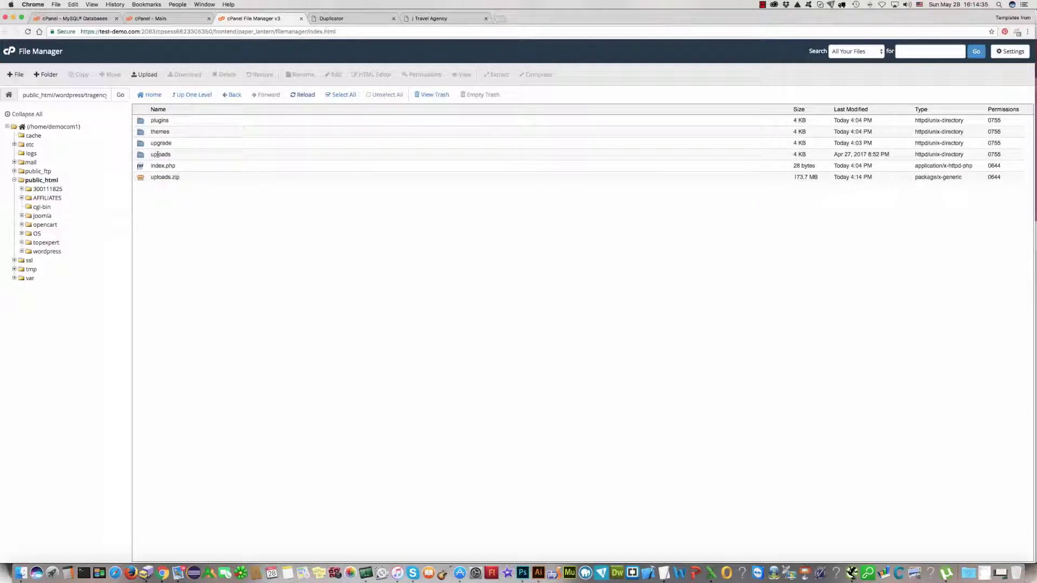
# Trash uploads.zip and return to the Travel Agency site tab.
pyautogui.click(193, 178)
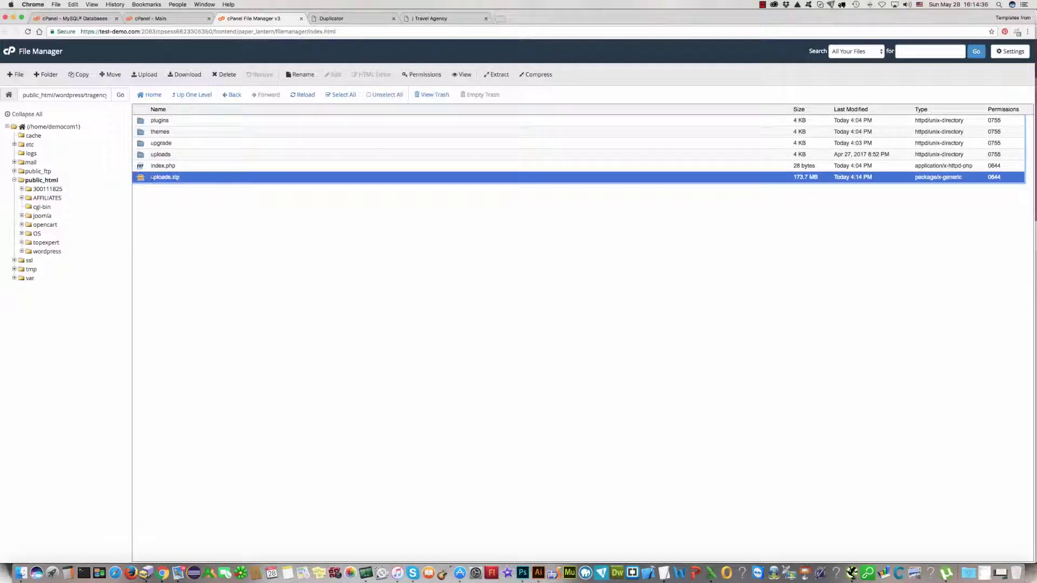
pyautogui.click(221, 75)
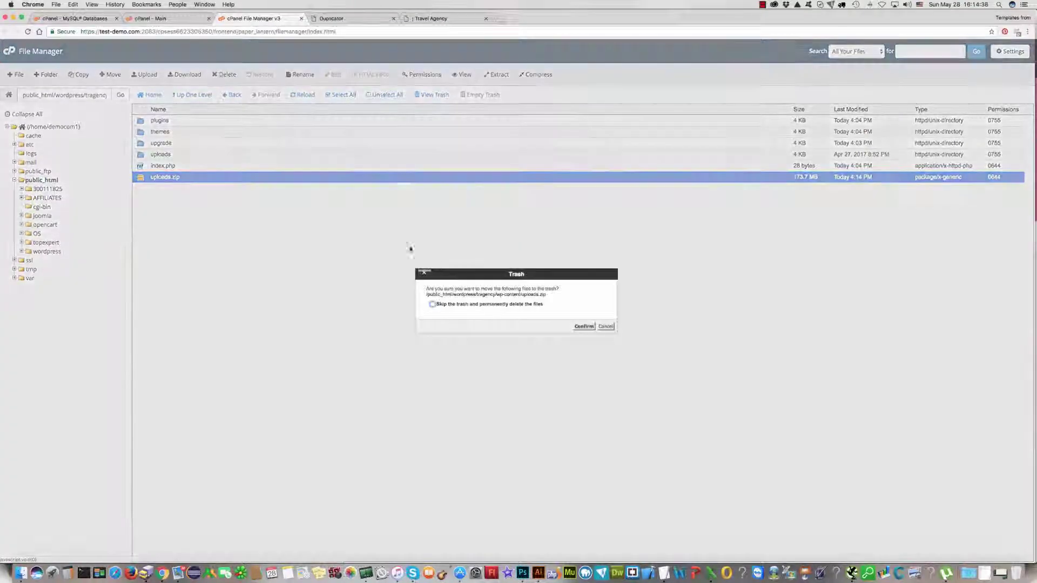
pyautogui.click(582, 325)
pyautogui.click(433, 19)
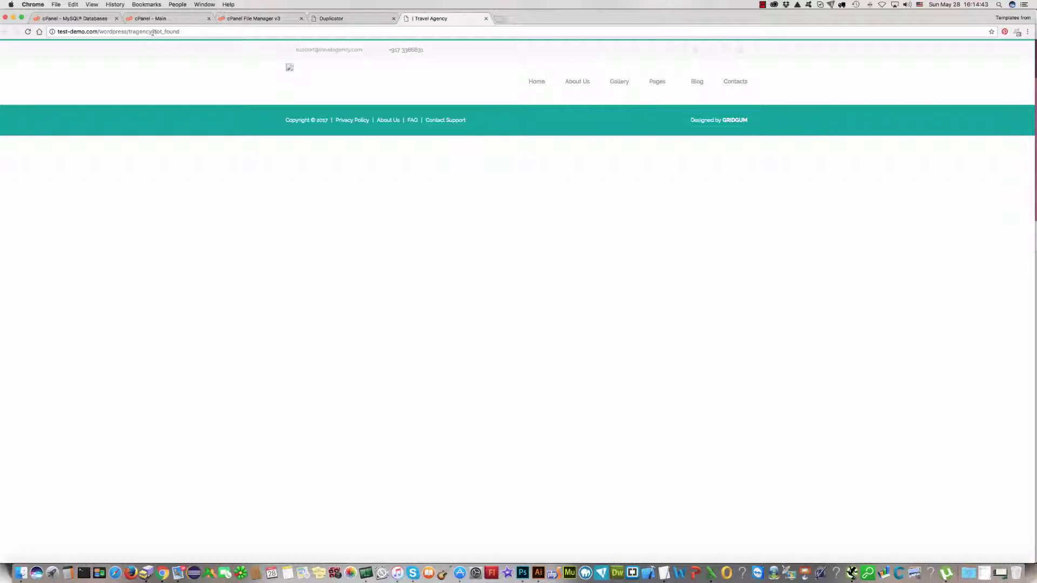
# Remove 'not_found' from the address to load the tragency homepage and scroll through it.
pyautogui.moveTo(154, 33); pyautogui.dragTo(242, 33)
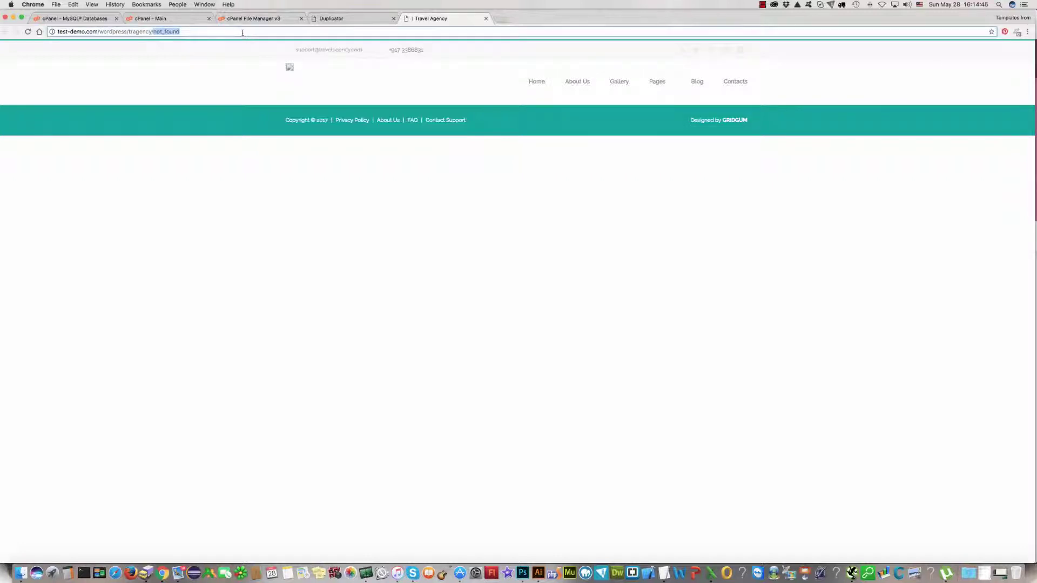
pyautogui.press('BackSpace')
pyautogui.press('Return')
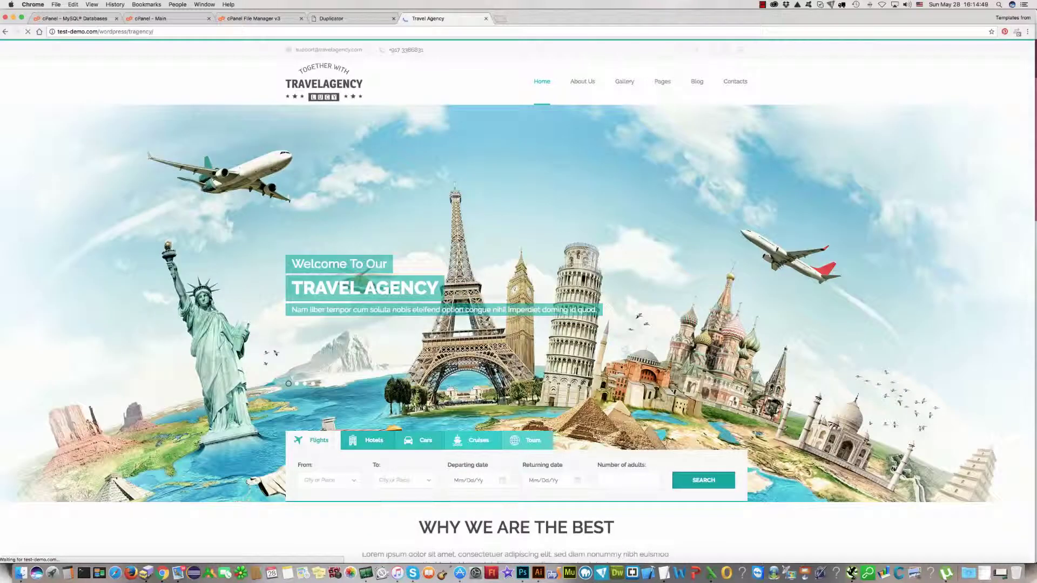
pyautogui.scroll(-5, 225, 186)
pyautogui.scroll(-10, 225, 185)
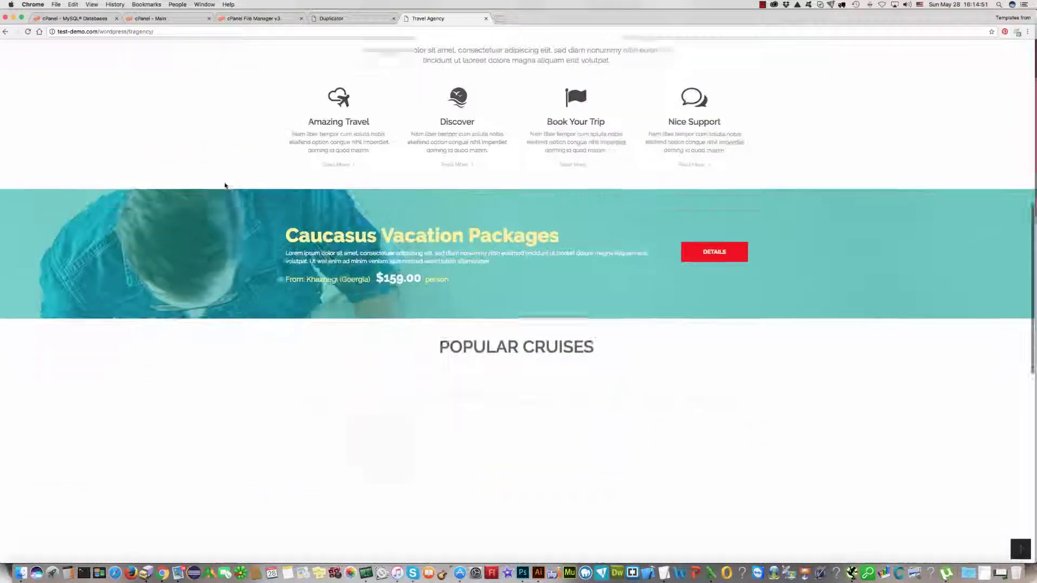
pyautogui.scroll(-10, 225, 186)
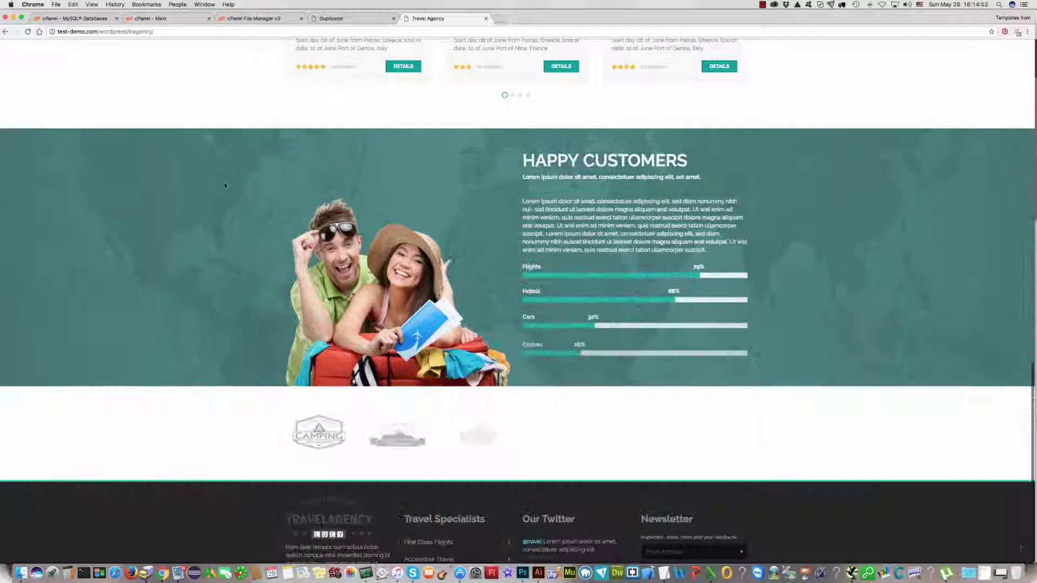
pyautogui.scroll(20, 224, 183)
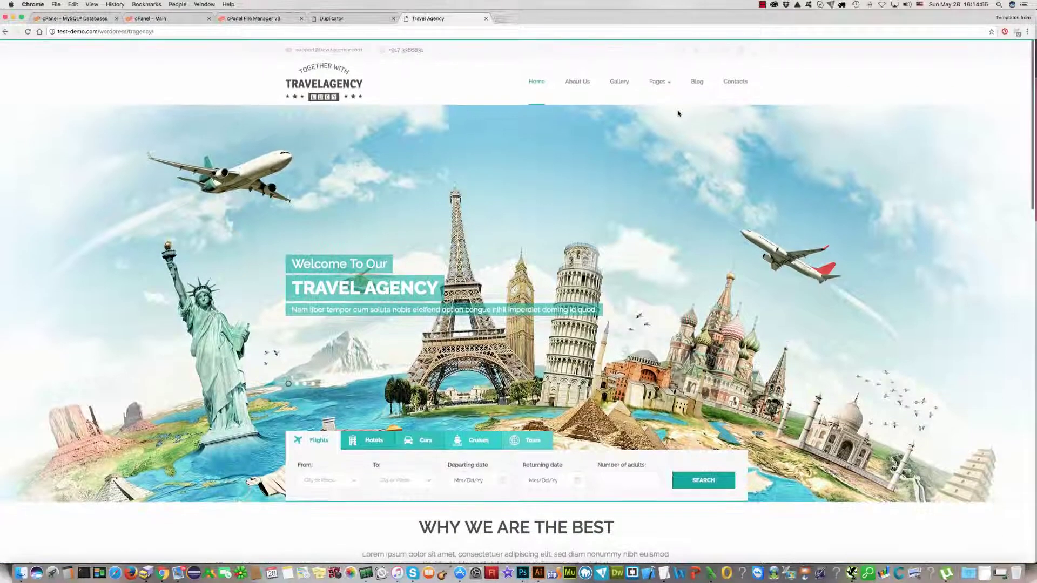
# Browse the About Us and Gallery pages to confirm their images load.
pyautogui.click(579, 82)
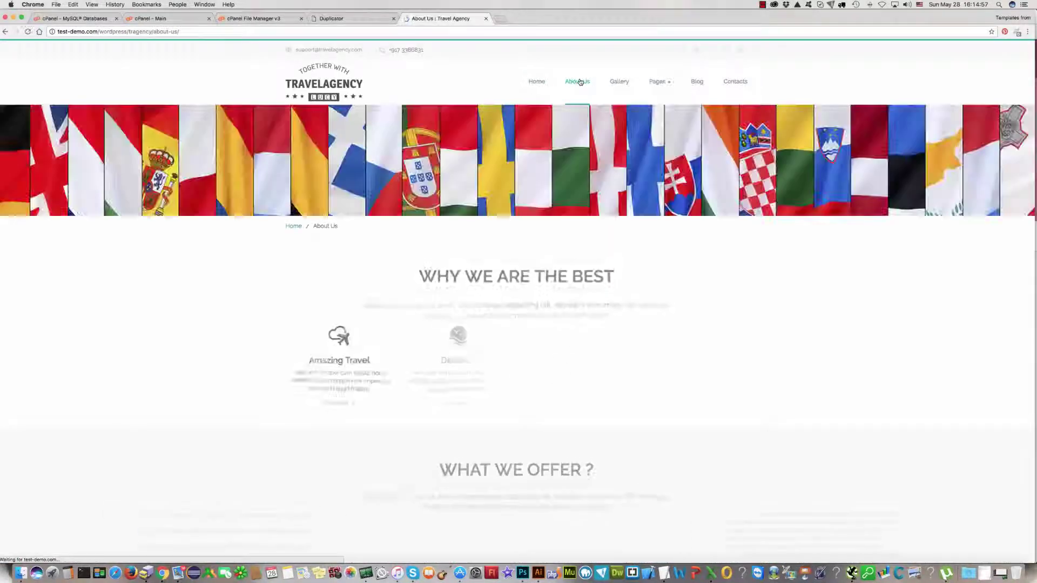
pyautogui.scroll(-6, 538, 231)
pyautogui.scroll(-8, 537, 231)
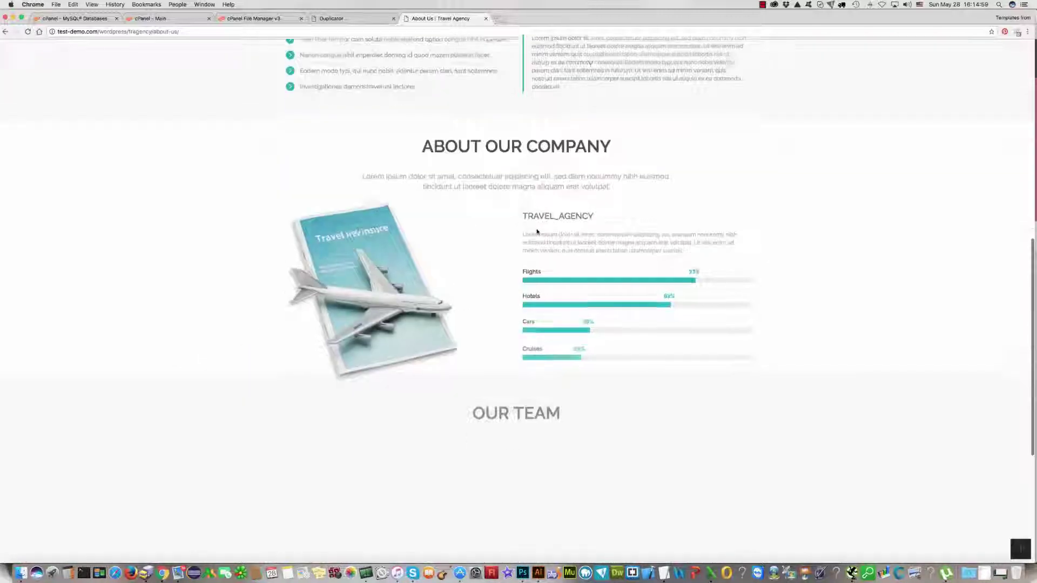
pyautogui.scroll(20, 626, 134)
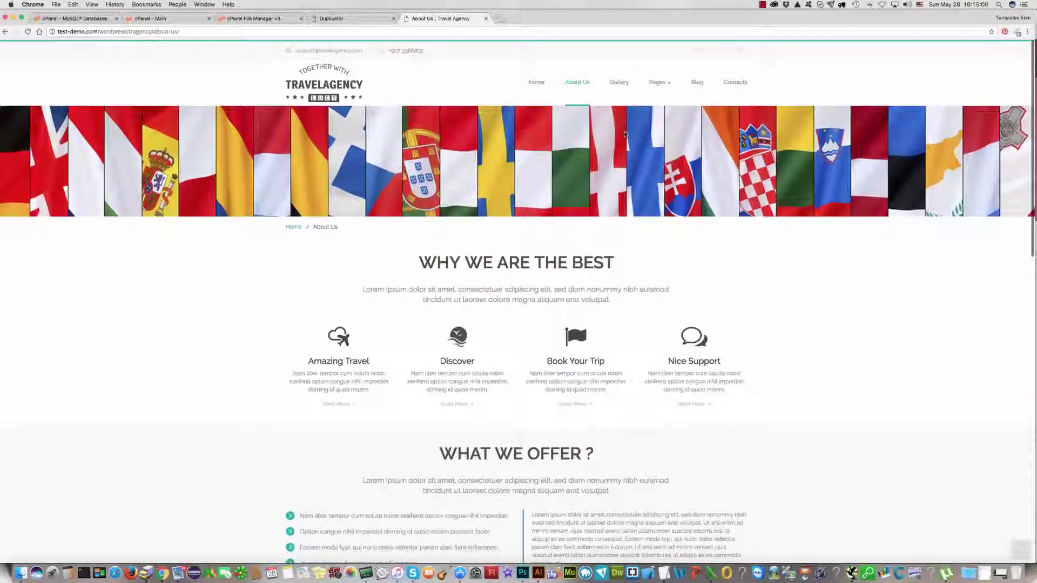
pyautogui.click(620, 82)
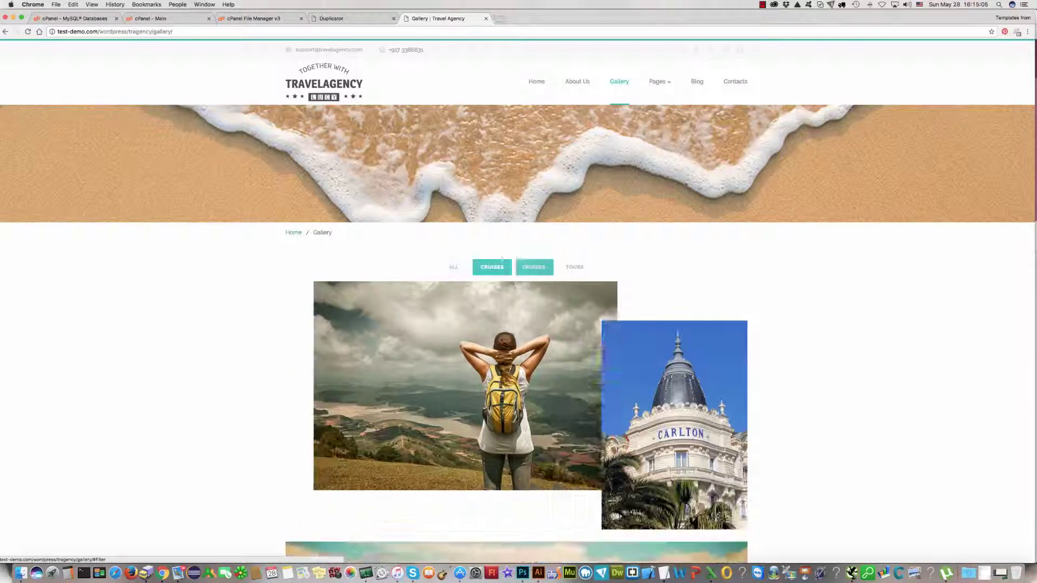
pyautogui.moveTo(663, 85)
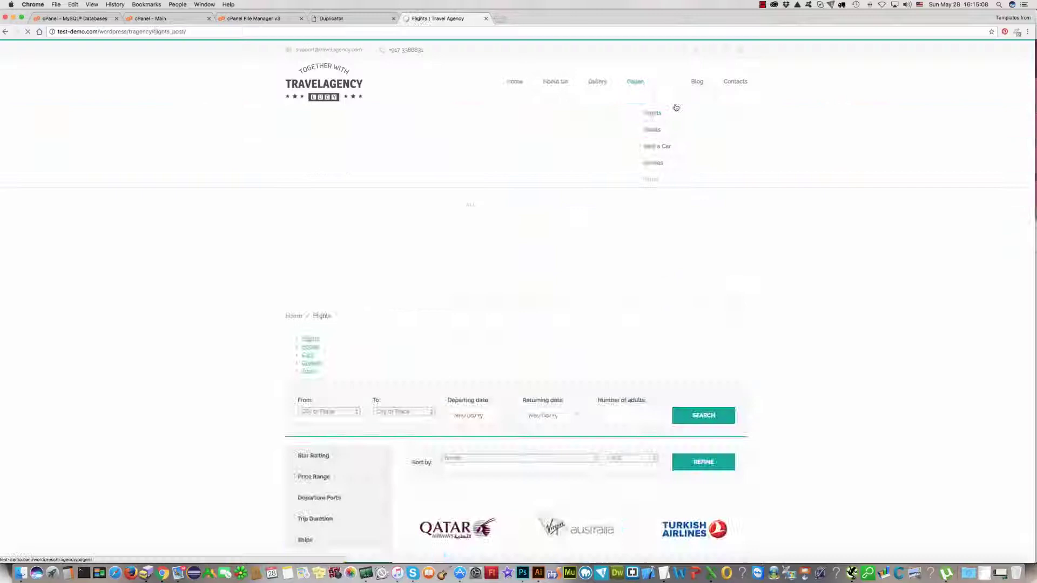
pyautogui.scroll(-2, 798, 262)
pyautogui.scroll(-4, 799, 262)
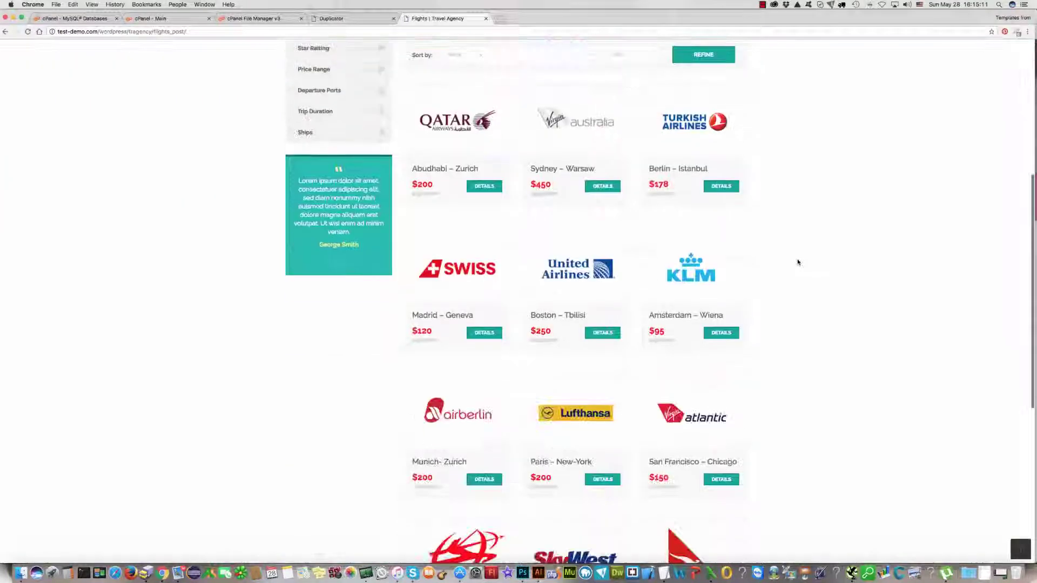
pyautogui.scroll(6, 799, 260)
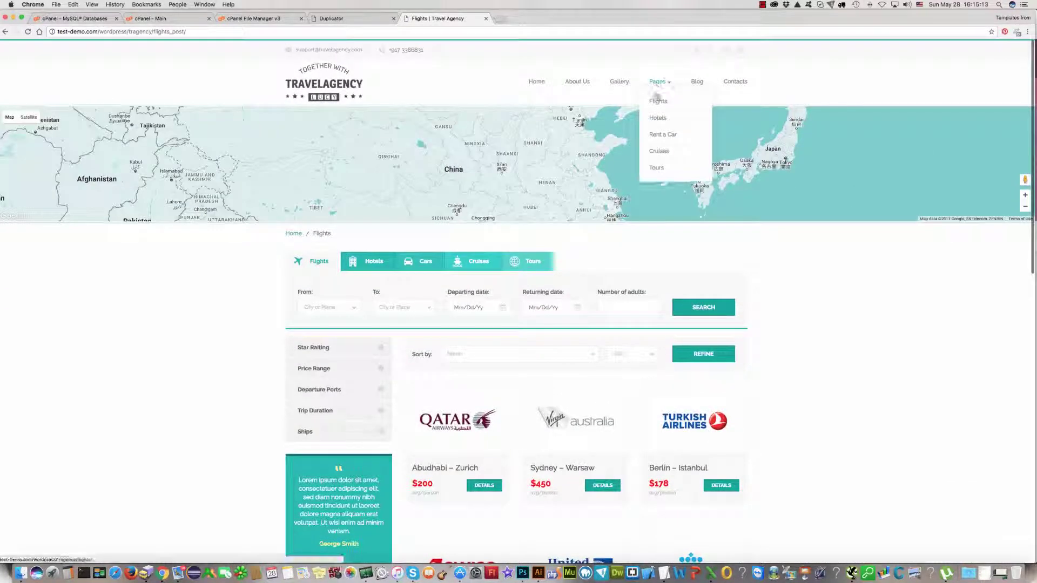
# Open the Hotels listing and move to its second page.
pyautogui.click(657, 118)
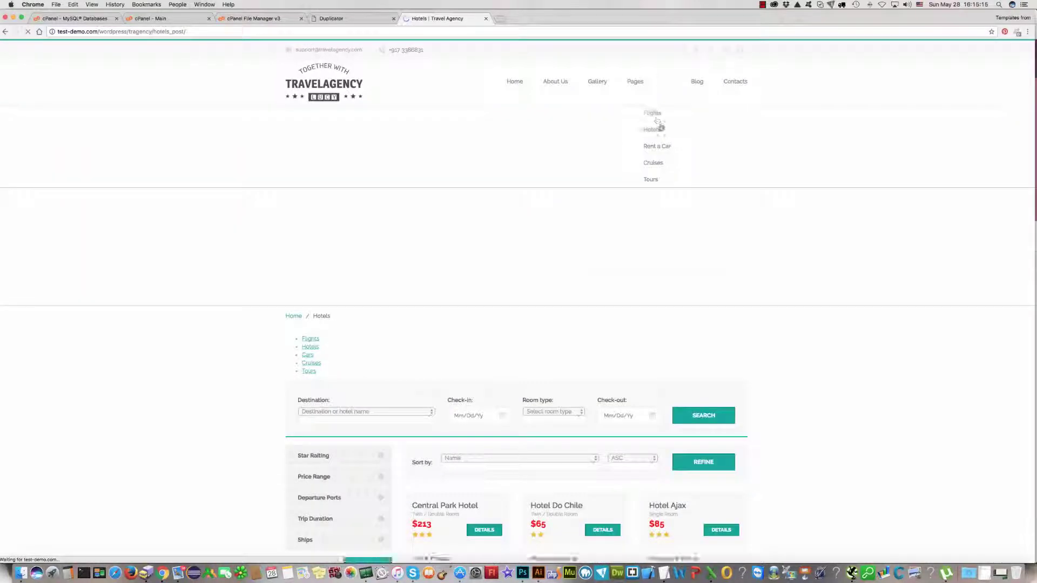
pyautogui.scroll(-10, 816, 349)
pyautogui.scroll(-5, 819, 350)
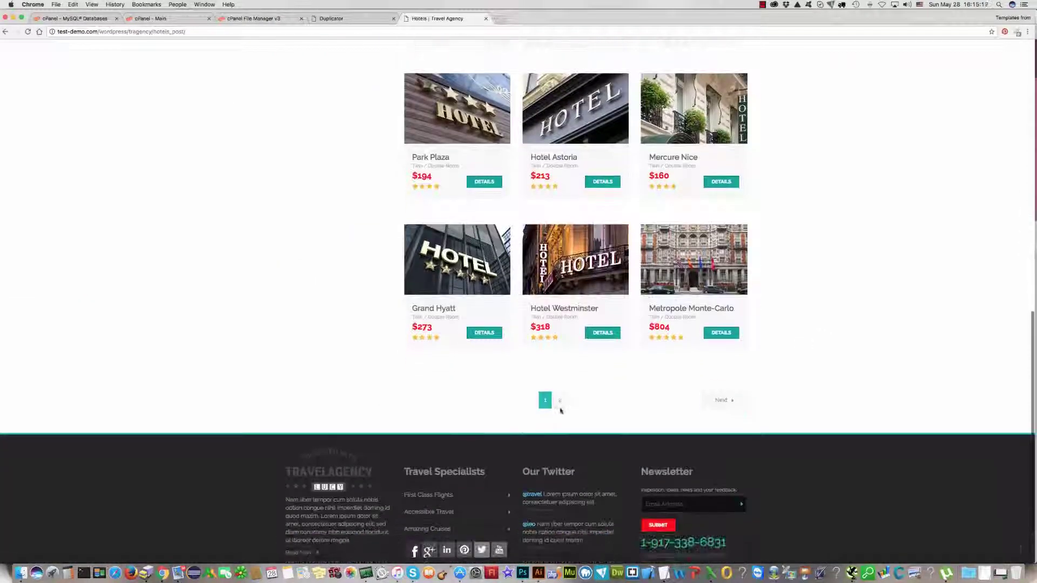
pyautogui.click(560, 402)
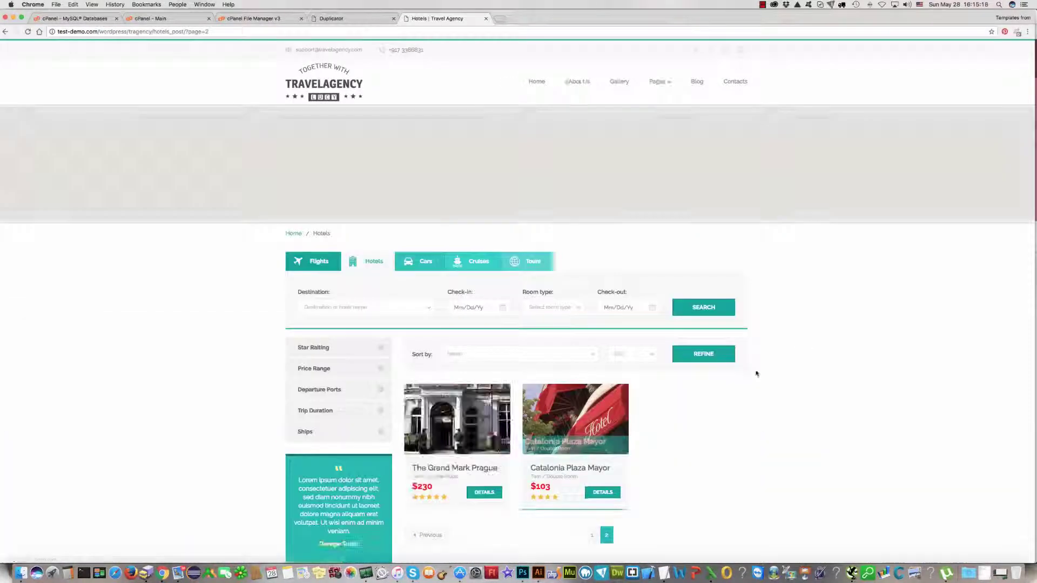
pyautogui.scroll(-2, 756, 371)
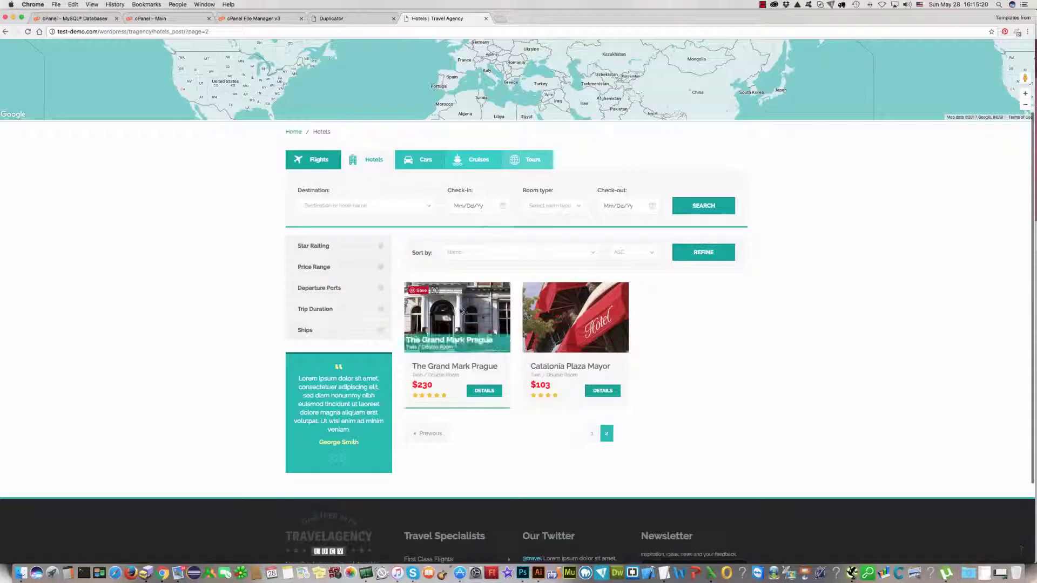
# Open The Grand Mark Prague hotel details and pan its map slightly.
pyautogui.click(486, 392)
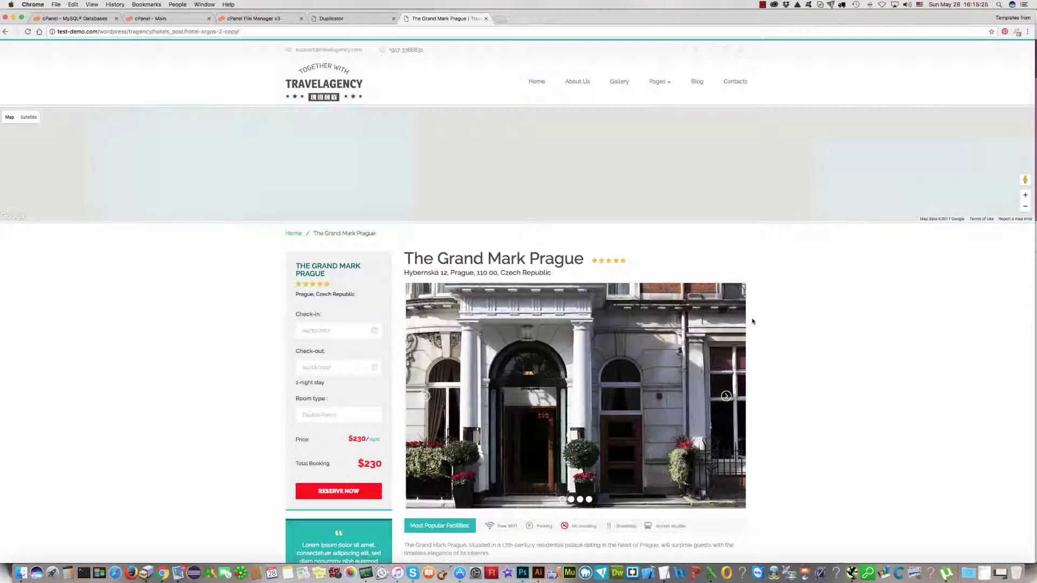
pyautogui.scroll(-5, 753, 322)
pyautogui.scroll(-6, 753, 322)
pyautogui.scroll(10, 753, 322)
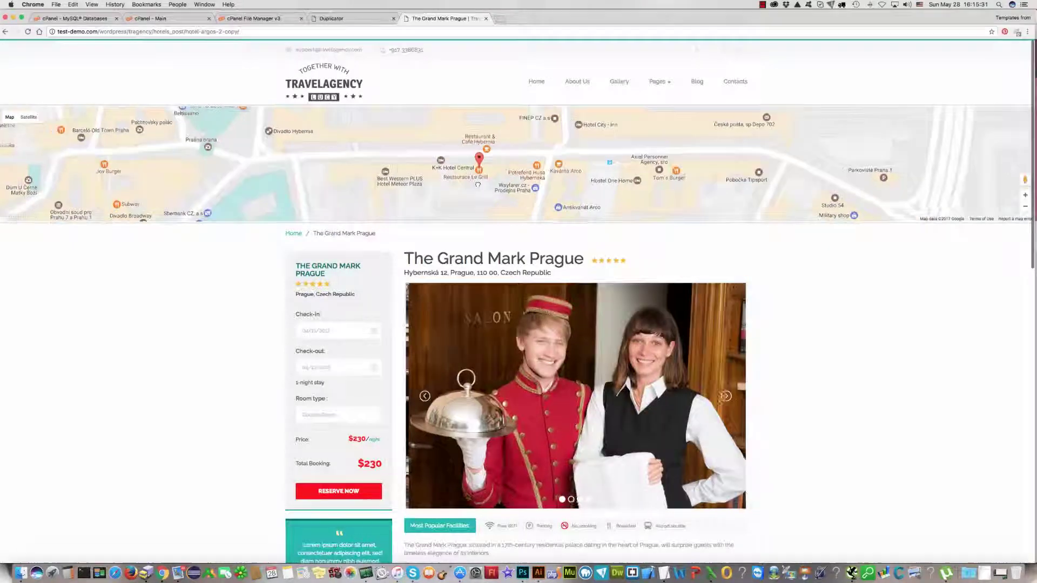
pyautogui.moveTo(517, 179); pyautogui.dragTo(507, 184)
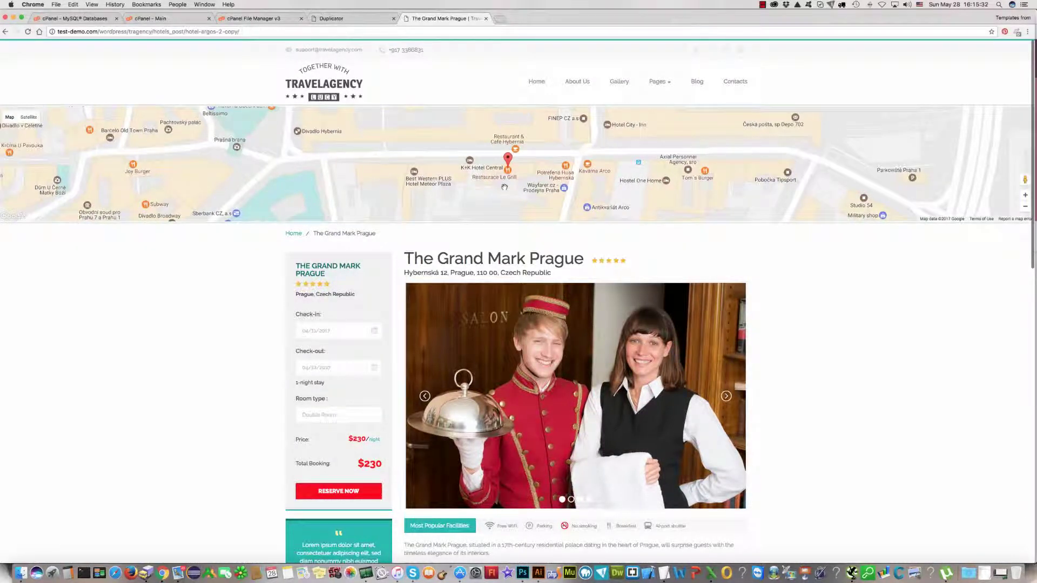